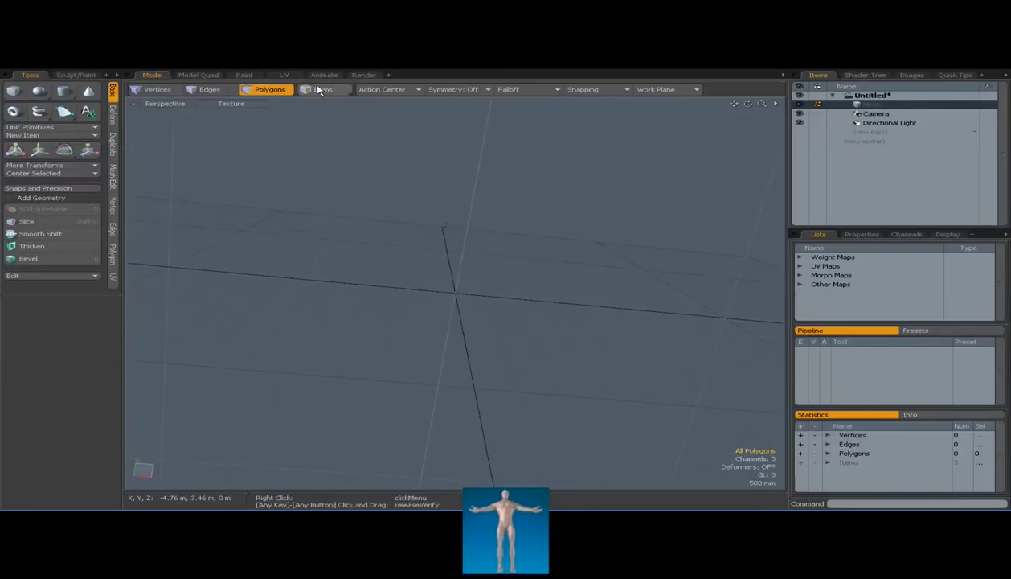
Step: Look through the Model Quad, Paint and UV workspaces and the Shader Tree, and return to the Model workspace and item list
{"action": "left_click", "coordinate": [193, 75]}
{"action": "left_click", "coordinate": [244, 75]}
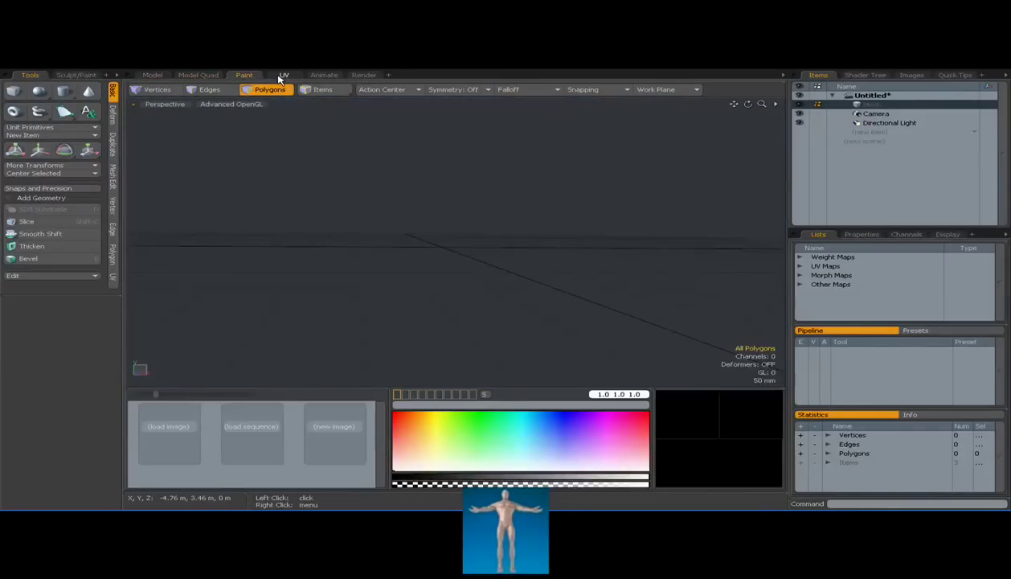
{"action": "left_click", "coordinate": [281, 75]}
{"action": "left_click", "coordinate": [156, 76]}
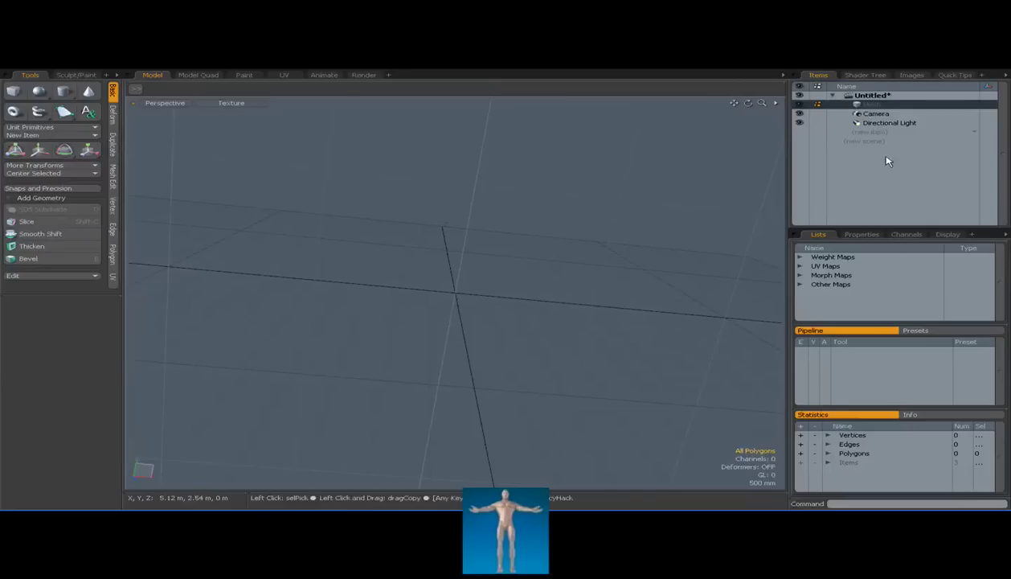
{"action": "left_click", "coordinate": [884, 76]}
{"action": "left_click", "coordinate": [820, 75]}
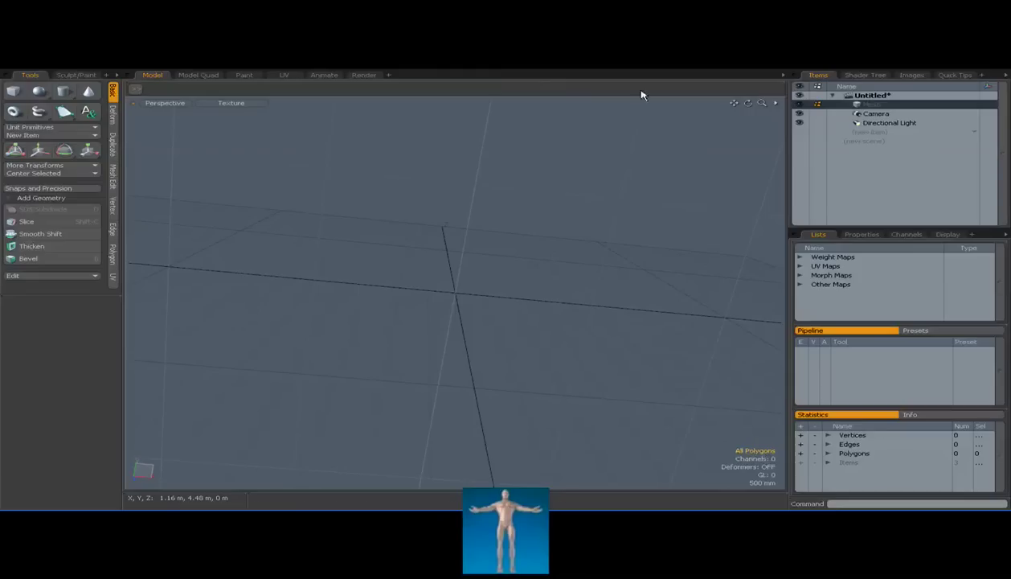
Step: Switch the interface to the 3D Sparse layout
{"action": "left_click", "coordinate": [575, 60]}
{"action": "mouse_move", "coordinate": [634, 233]}
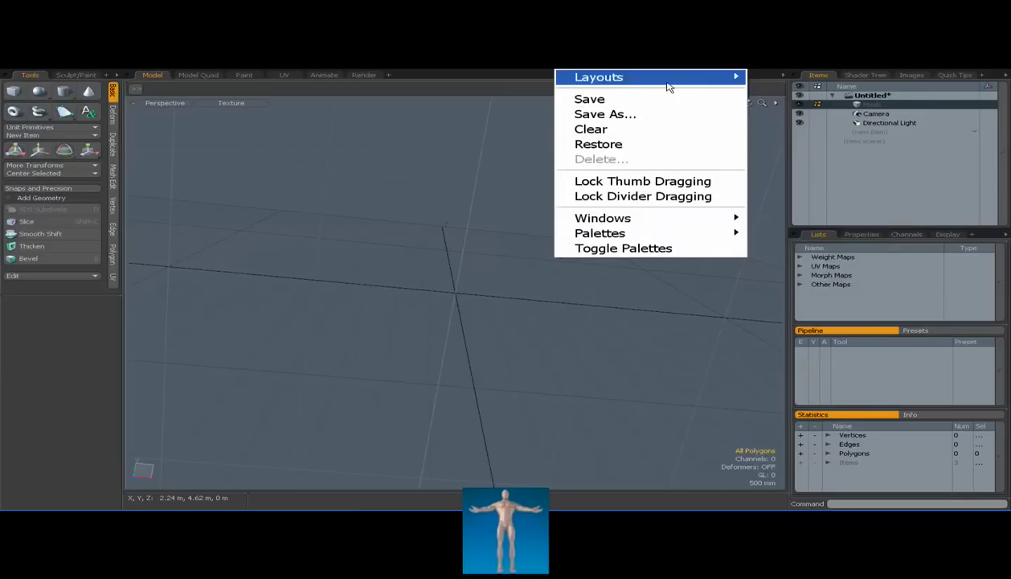
{"action": "mouse_move", "coordinate": [711, 78]}
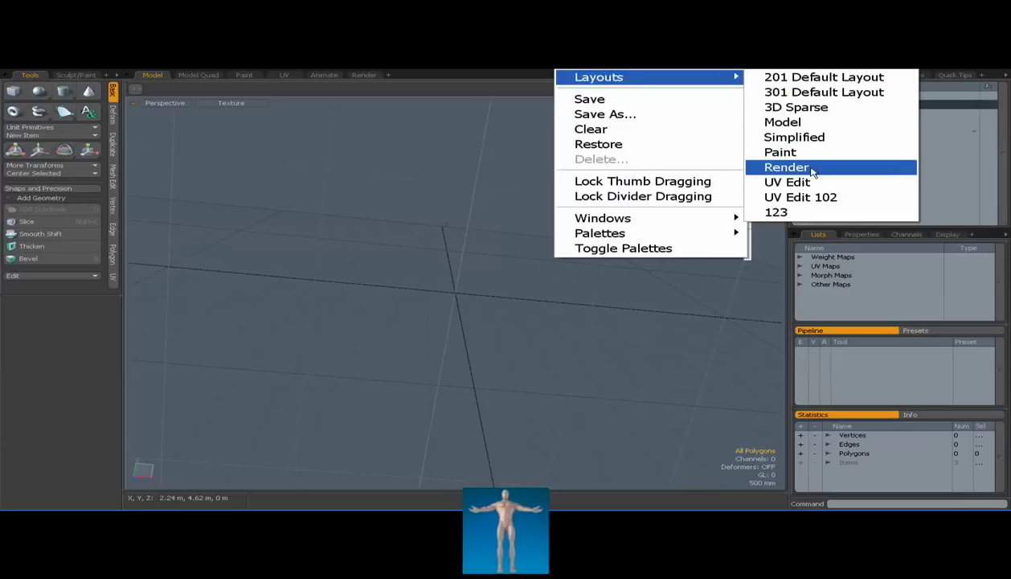
{"action": "left_click", "coordinate": [800, 110]}
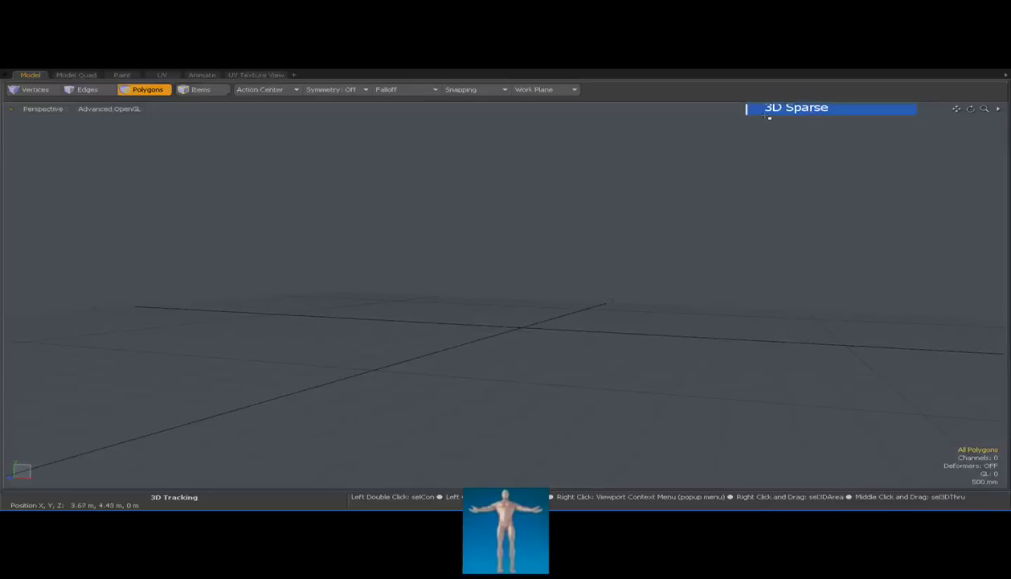
{"action": "left_click_drag", "start_coordinate": [481, 226], "coordinate": [550, 249], "text": "alt"}
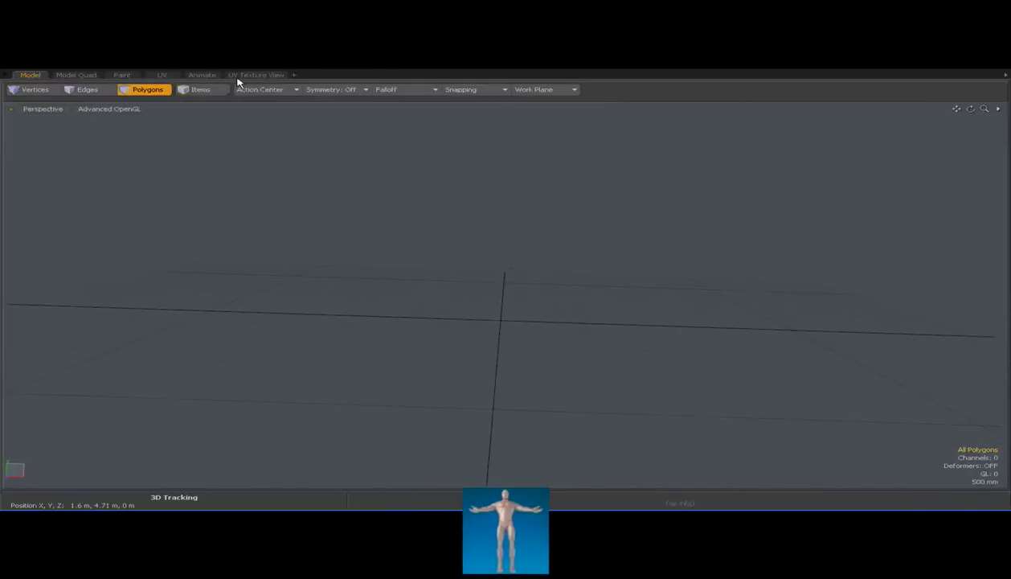
{"action": "left_click_drag", "start_coordinate": [539, 312], "coordinate": [522, 267], "text": "alt"}
{"action": "left_click_drag", "start_coordinate": [653, 279], "coordinate": [618, 337], "text": "alt"}
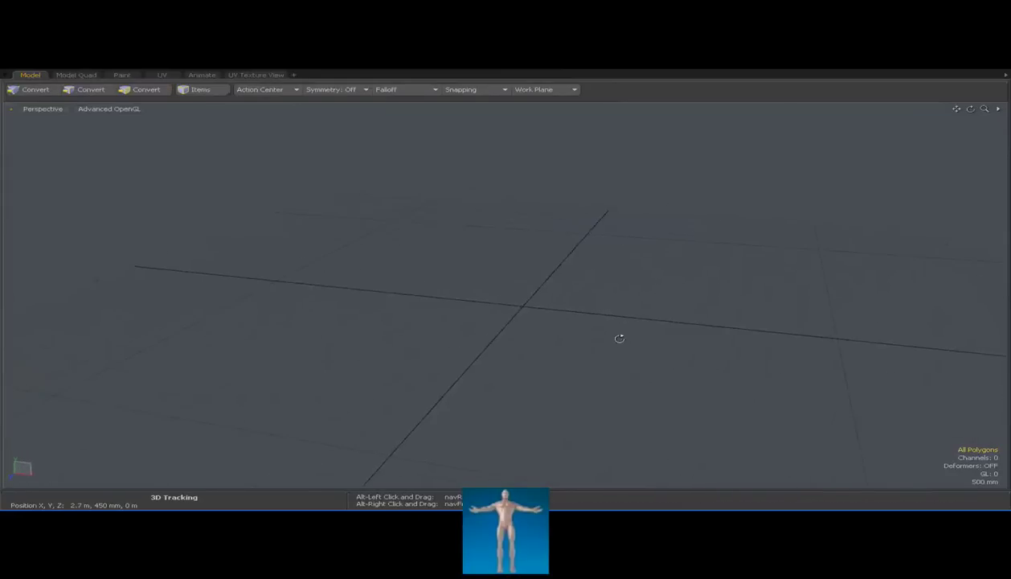
{"action": "mouse_move", "coordinate": [547, 284]}
{"action": "left_mouse_down", "text": "alt"}
{"action": "mouse_move", "coordinate": [501, 298]}
{"action": "mouse_move", "coordinate": [589, 296]}
{"action": "mouse_move", "coordinate": [560, 275]}
{"action": "left_mouse_up", "text": "alt"}
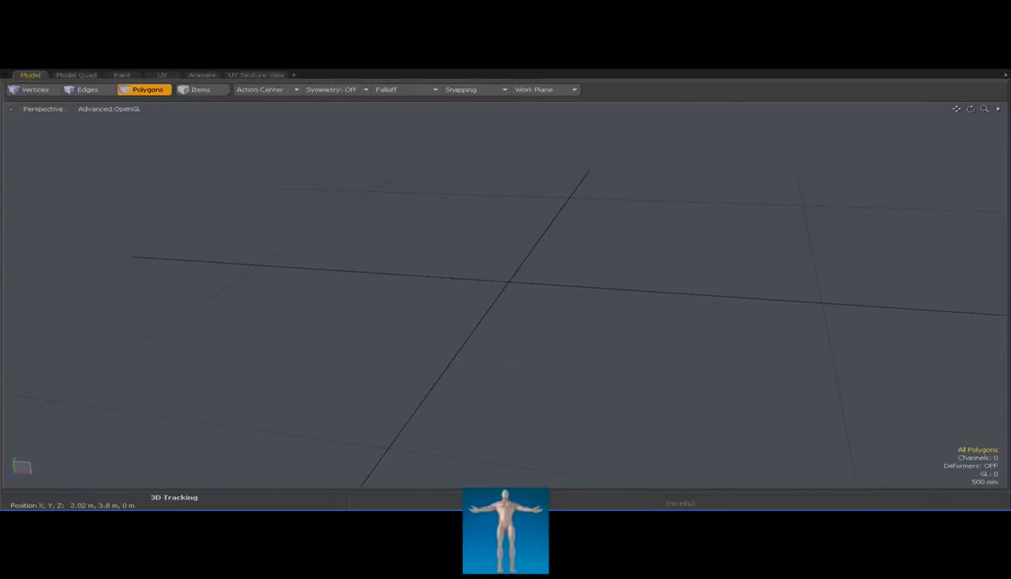
{"action": "left_click_drag", "start_coordinate": [495, 265], "coordinate": [677, 214], "text": "alt"}
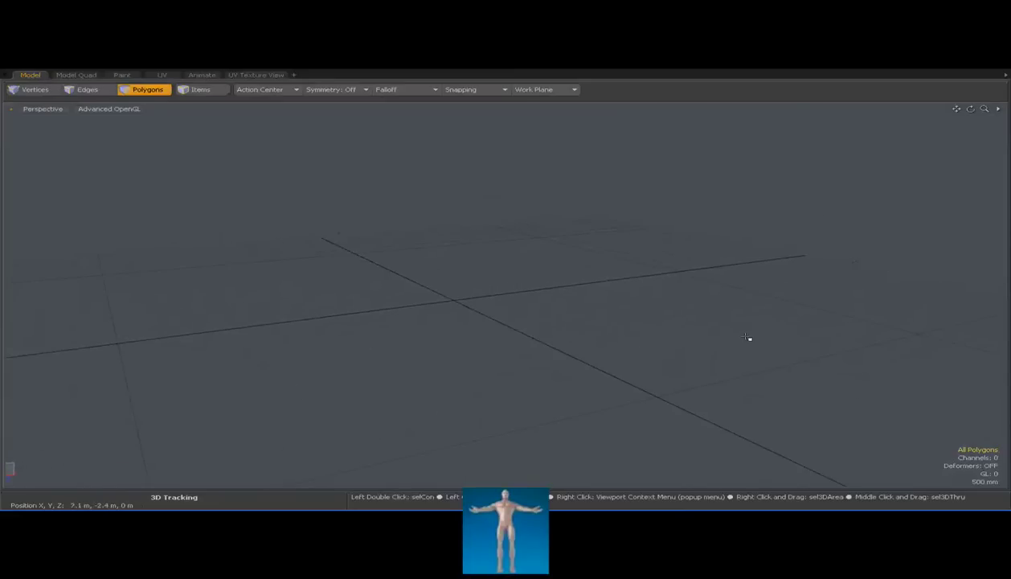
{"action": "left_click_drag", "start_coordinate": [535, 325], "coordinate": [664, 351], "text": "alt"}
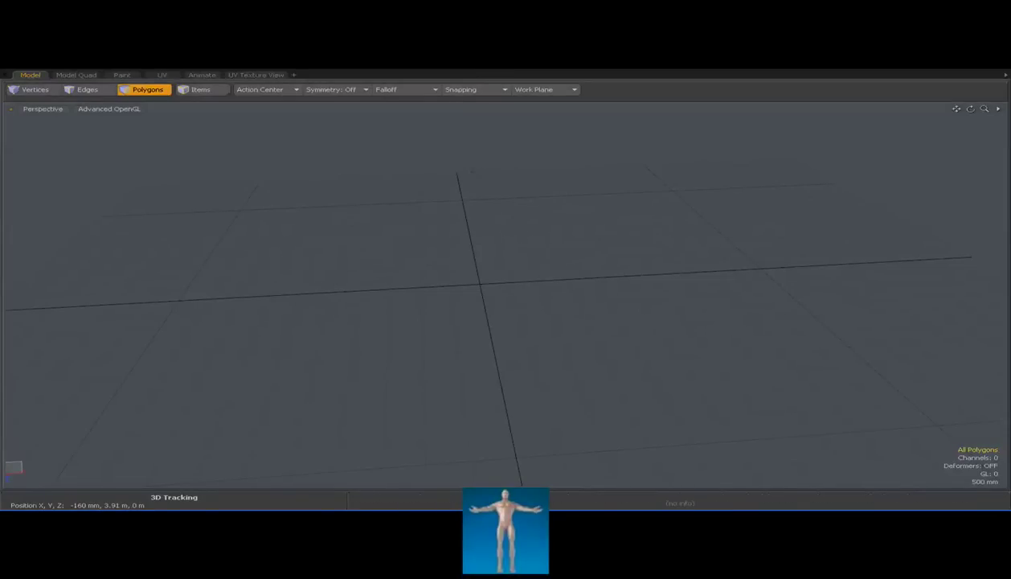
Step: Open a new palette and close every floating palette except the modo Tools palette showing the UV tools
{"action": "right_click", "coordinate": [555, 74]}
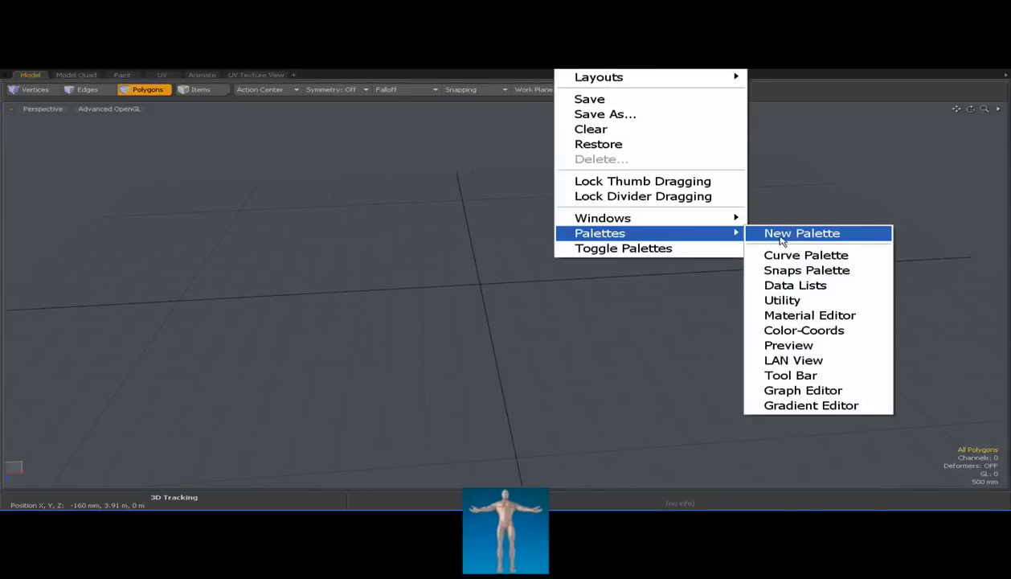
{"action": "left_click", "coordinate": [781, 235]}
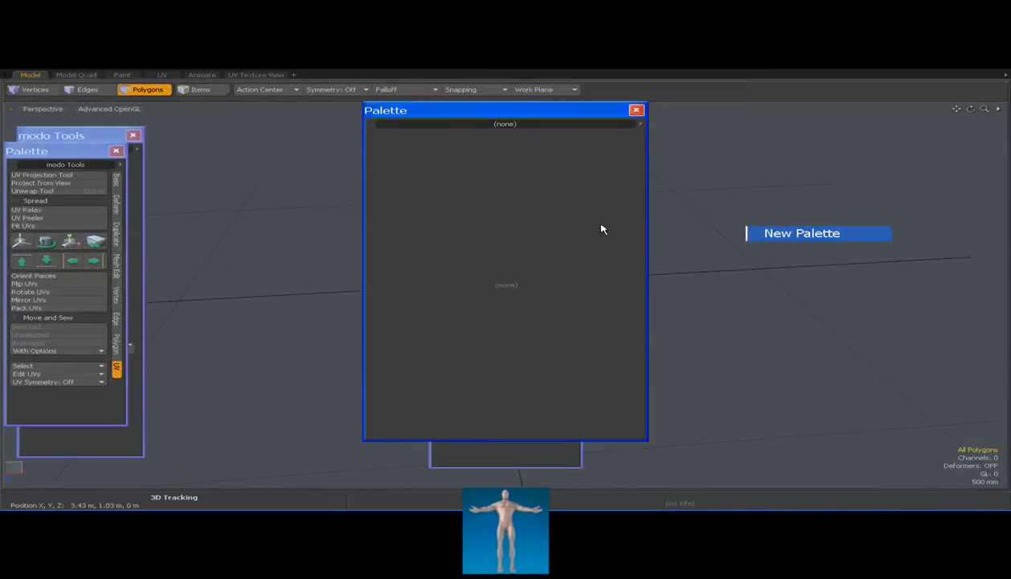
{"action": "left_click", "coordinate": [133, 137]}
{"action": "left_click", "coordinate": [134, 137]}
{"action": "left_click", "coordinate": [641, 123]}
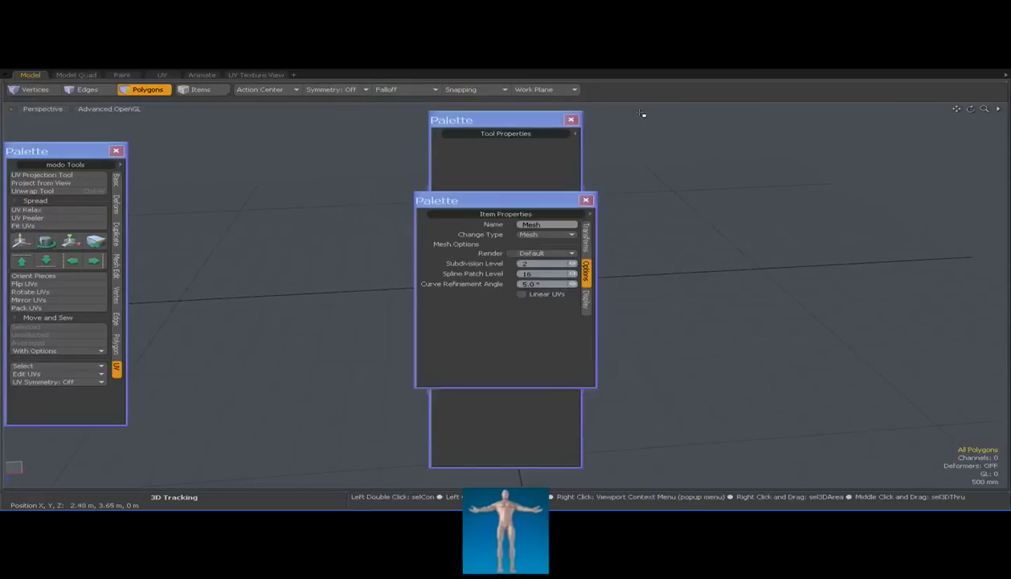
{"action": "left_click", "coordinate": [585, 199]}
{"action": "left_click", "coordinate": [571, 119]}
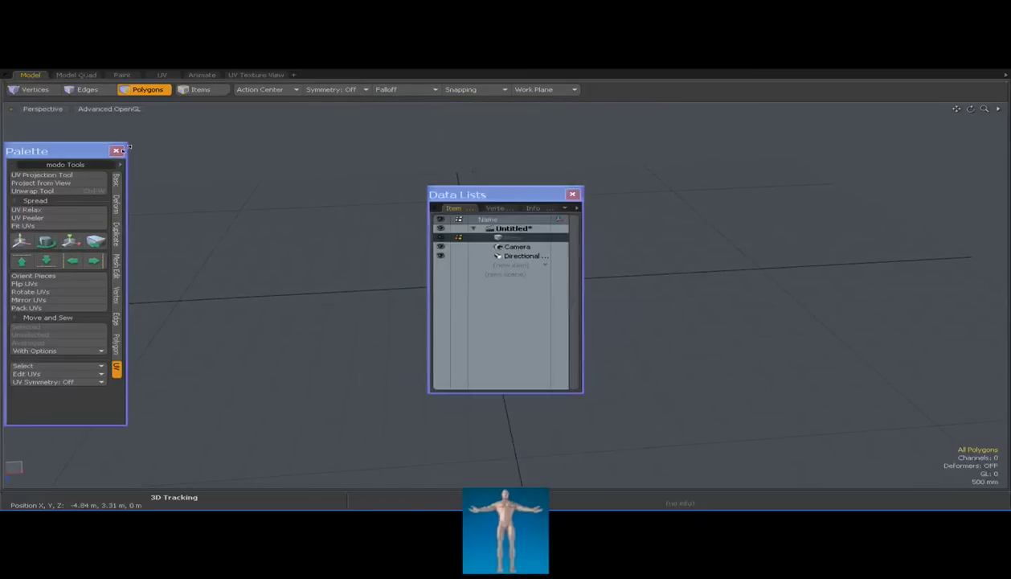
{"action": "left_click", "coordinate": [565, 193]}
Step: Reposition the modo Tools palette slightly higher along the viewport's edge and show its Basic tools
{"action": "left_click_drag", "start_coordinate": [54, 164], "coordinate": [75, 151]}
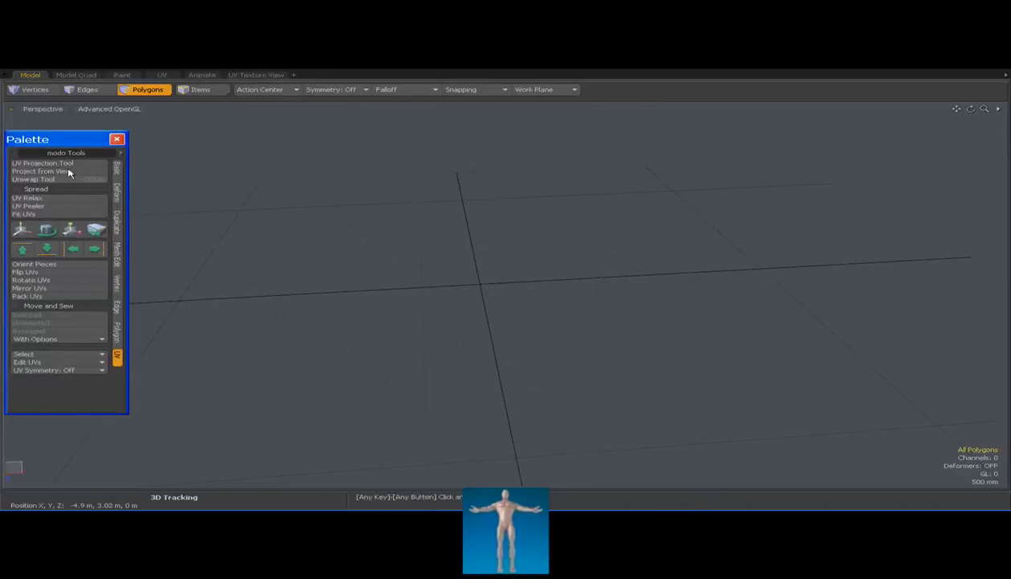
{"action": "left_click", "coordinate": [117, 171]}
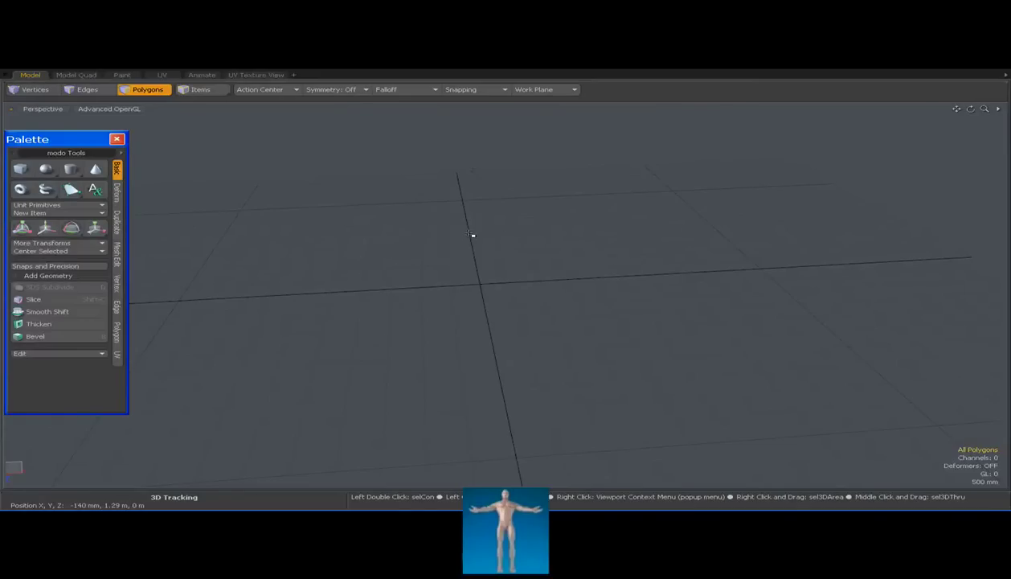
{"action": "left_click_drag", "start_coordinate": [526, 285], "coordinate": [460, 284], "text": "alt"}
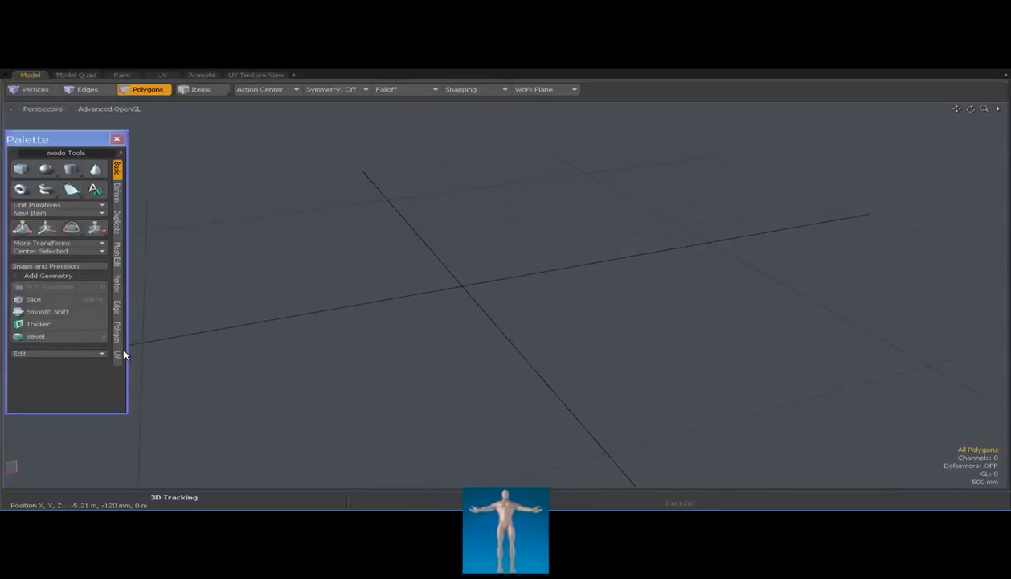
Step: Draw a box near the grid's centre with the Cube tool and extend it in depth into a solid cube
{"action": "left_click", "coordinate": [21, 169]}
{"action": "left_click_drag", "start_coordinate": [408, 259], "coordinate": [529, 321]}
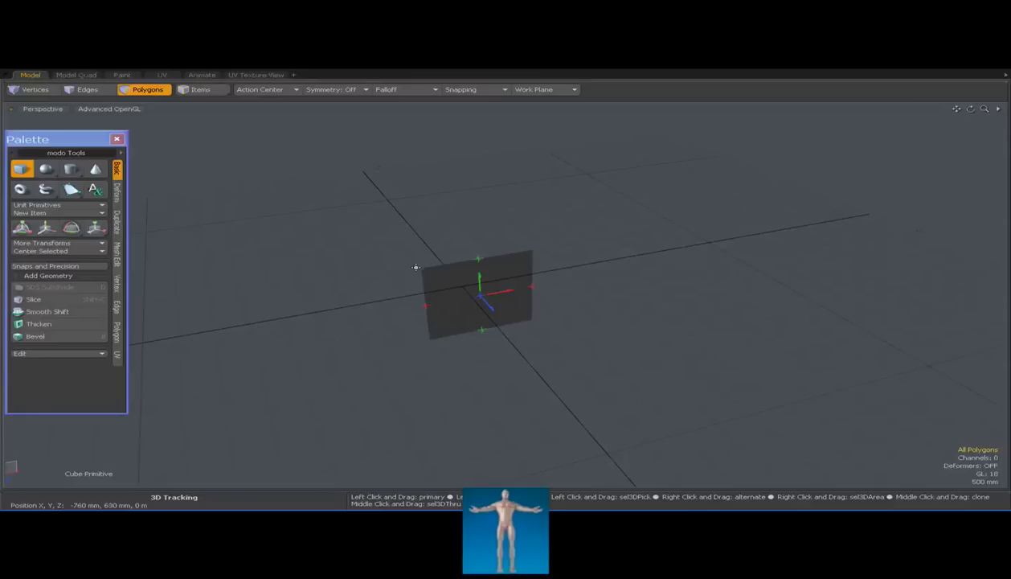
{"action": "left_click_drag", "start_coordinate": [480, 296], "coordinate": [558, 269]}
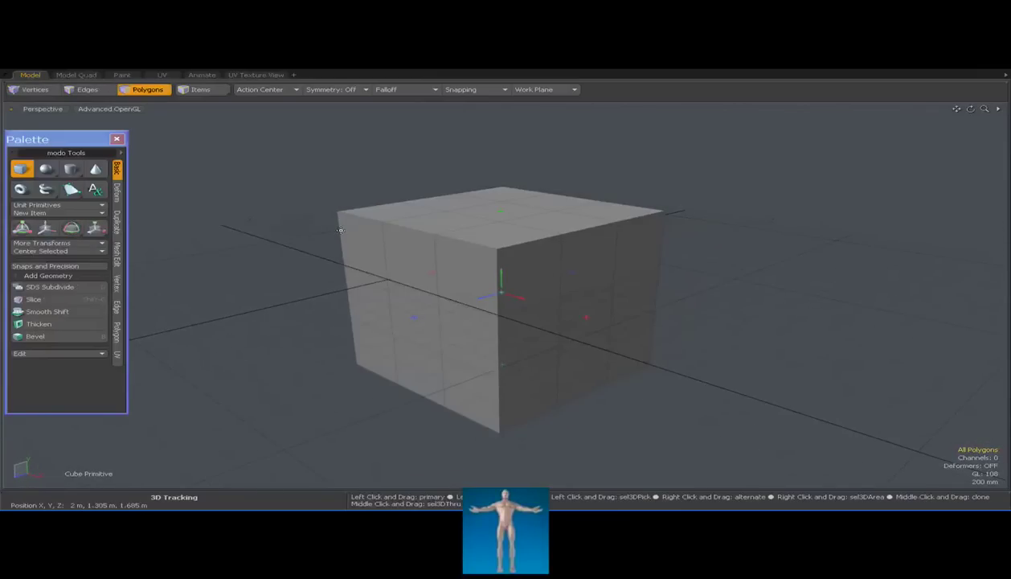
{"action": "left_click_drag", "start_coordinate": [388, 315], "coordinate": [312, 305], "text": "alt"}
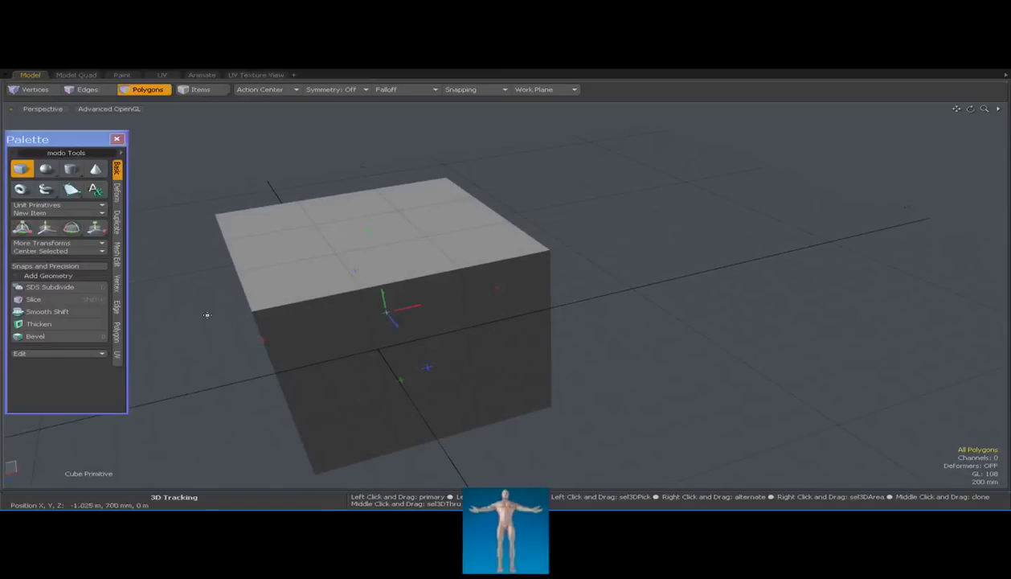
Step: Look over the Vertex and Edge tools in the modo Tools palette and return to the Vertex set
{"action": "left_click", "coordinate": [117, 285]}
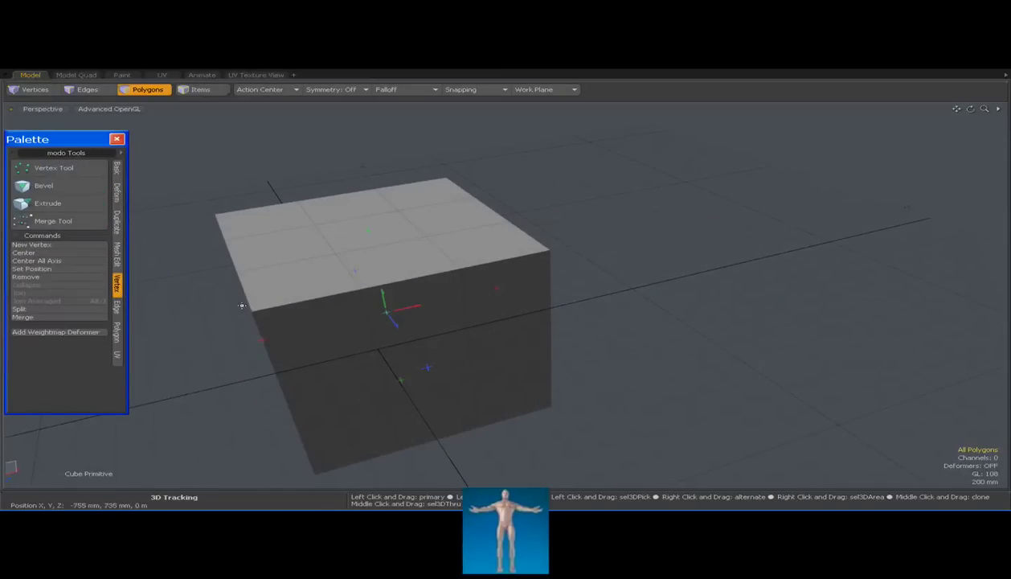
{"action": "left_click", "coordinate": [117, 307]}
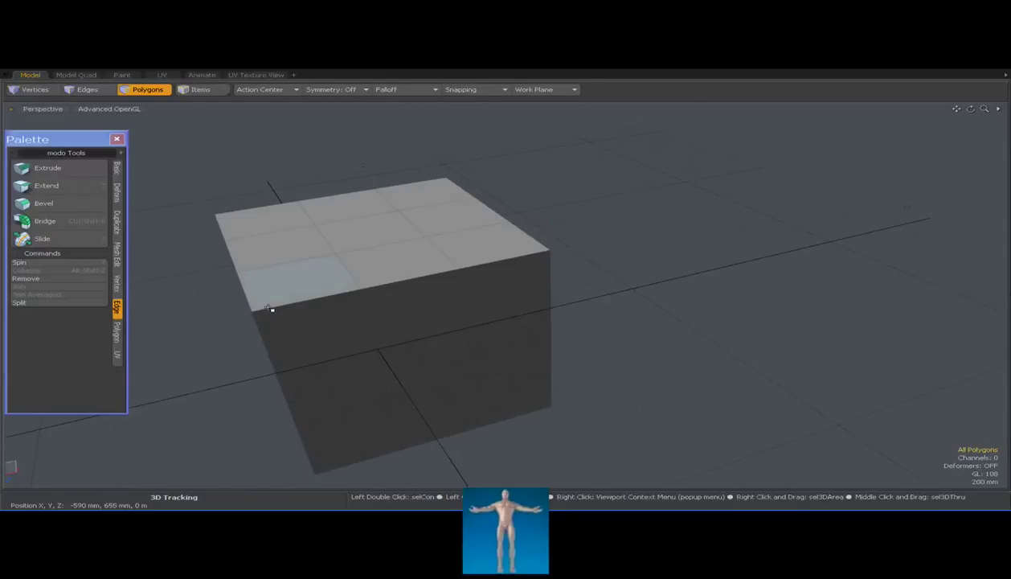
{"action": "left_click", "coordinate": [117, 284]}
Step: Try the Transform and Vertex Bevel tools on a single upper corner vertex of the cube
{"action": "left_click_drag", "start_coordinate": [248, 300], "coordinate": [458, 283], "text": "alt"}
{"action": "key", "text": "1"}
{"action": "left_click", "coordinate": [246, 258]}
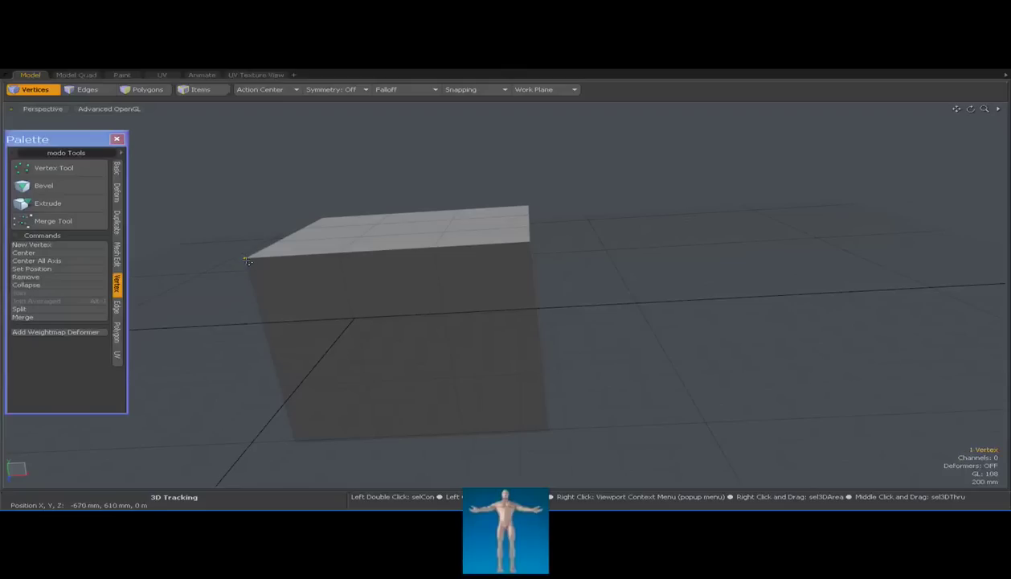
{"action": "left_click_drag", "start_coordinate": [361, 273], "coordinate": [309, 293], "text": "alt"}
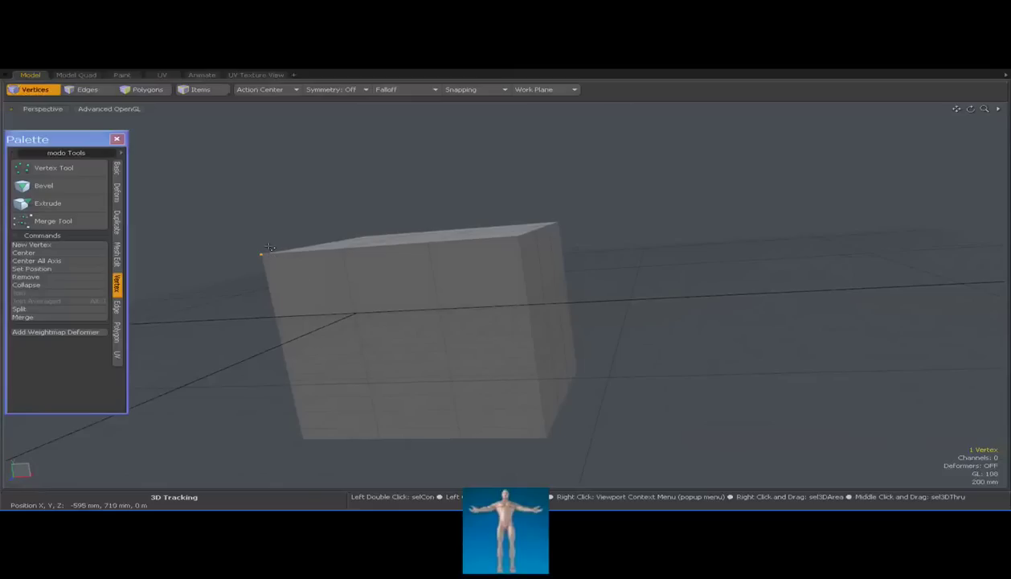
{"action": "key", "text": "y"}
{"action": "left_click_drag", "start_coordinate": [258, 245], "coordinate": [376, 310]}
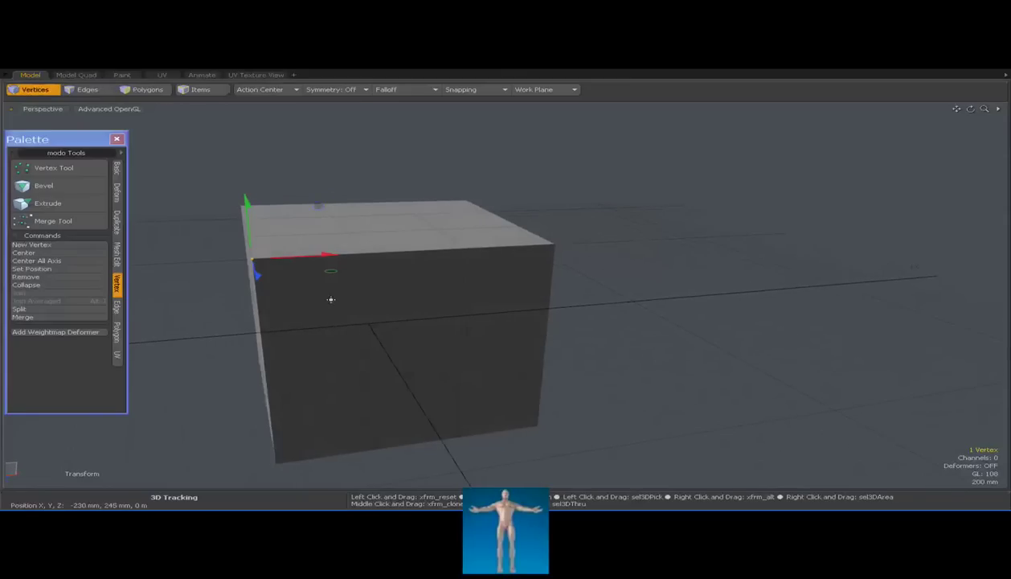
{"action": "key", "text": "b"}
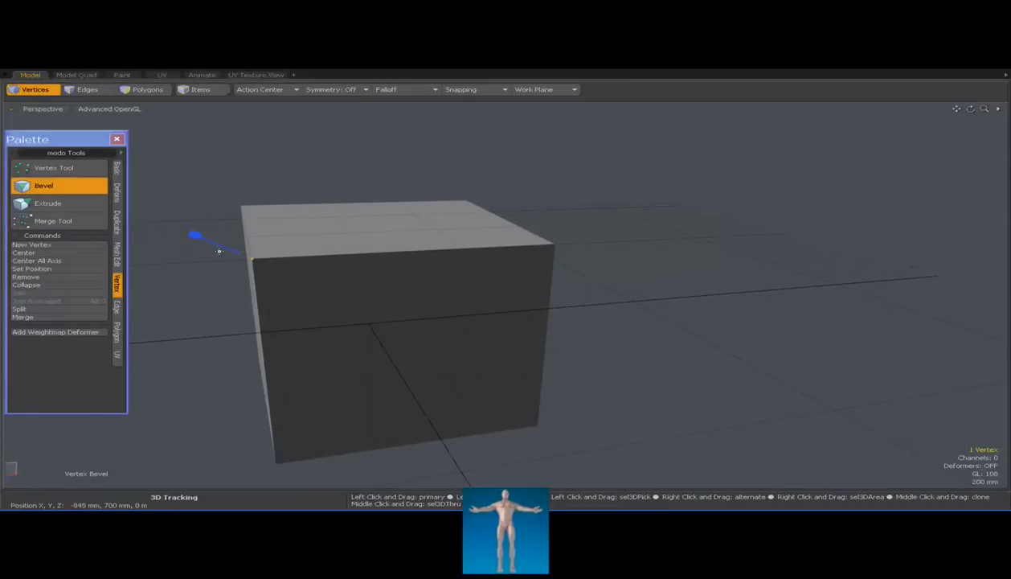
{"action": "left_click_drag", "start_coordinate": [251, 259], "coordinate": [226, 257]}
{"action": "key", "text": "space"}
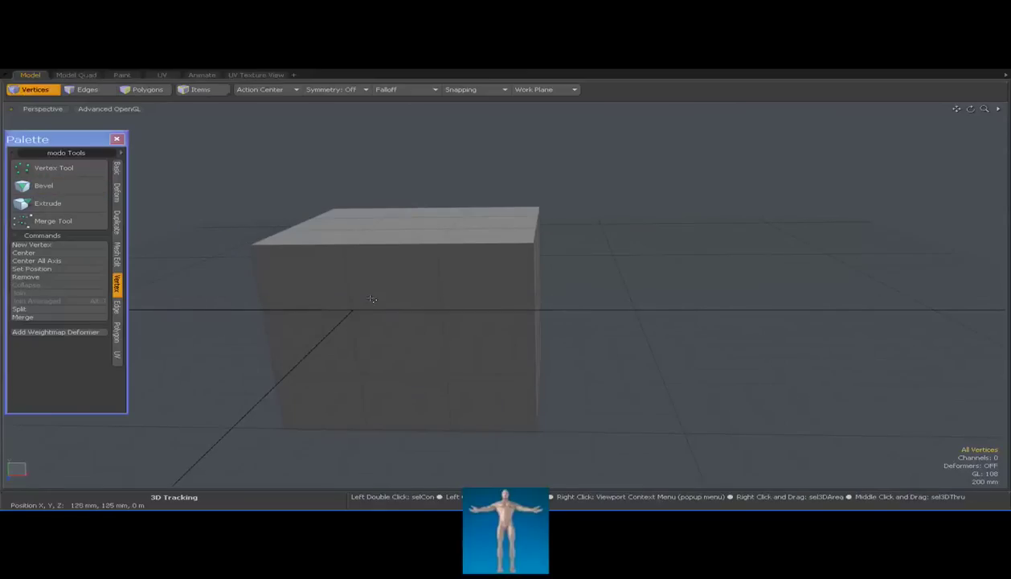
Step: Select the corner segment of the cube's upper front edge in edge mode and show the Edge tools
{"action": "left_click_drag", "start_coordinate": [372, 300], "coordinate": [442, 304], "text": "alt"}
{"action": "left_click_drag", "start_coordinate": [366, 253], "coordinate": [383, 284], "text": "alt"}
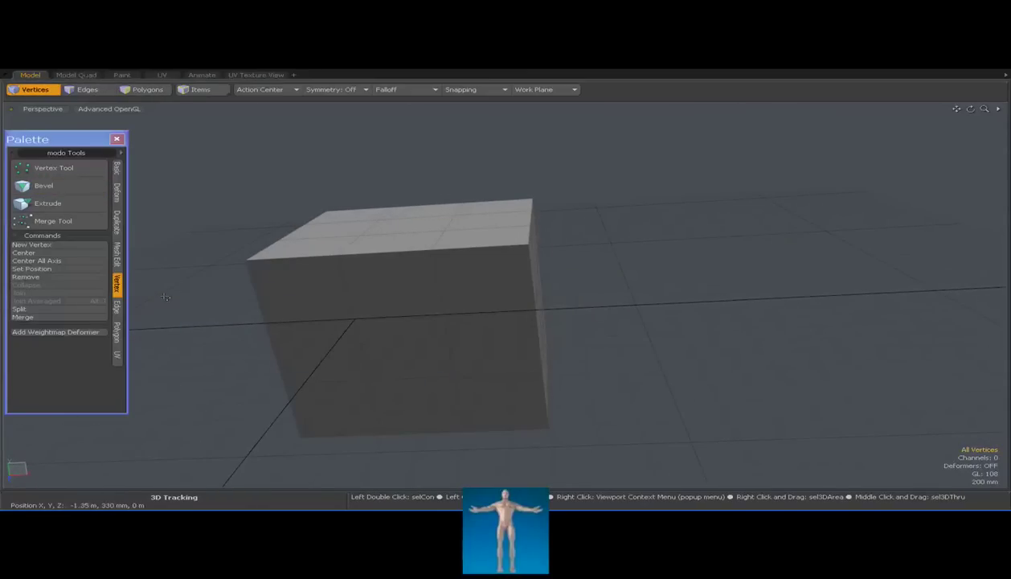
{"action": "key", "text": "2"}
{"action": "left_click", "coordinate": [285, 263]}
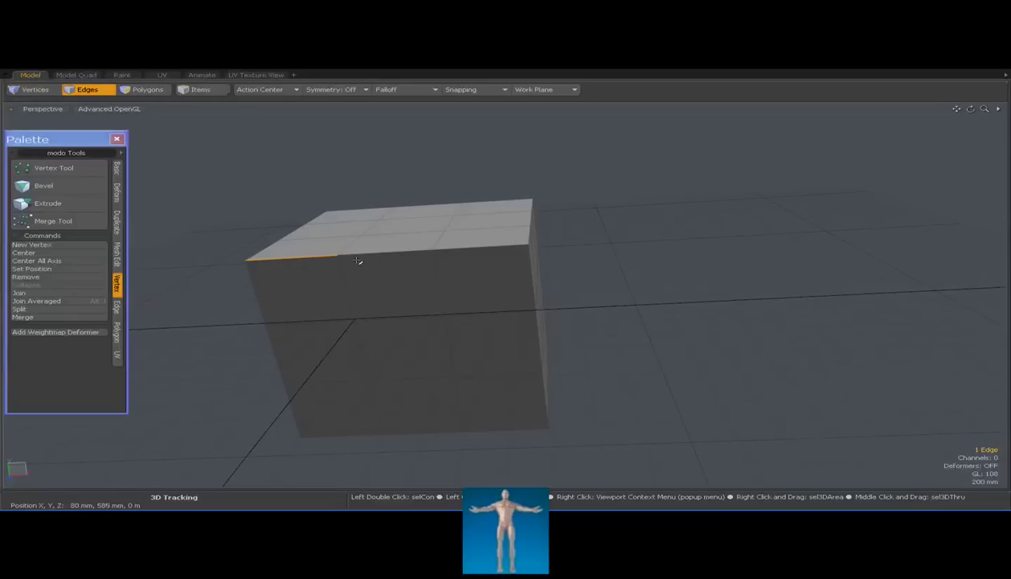
{"action": "left_click", "coordinate": [116, 310]}
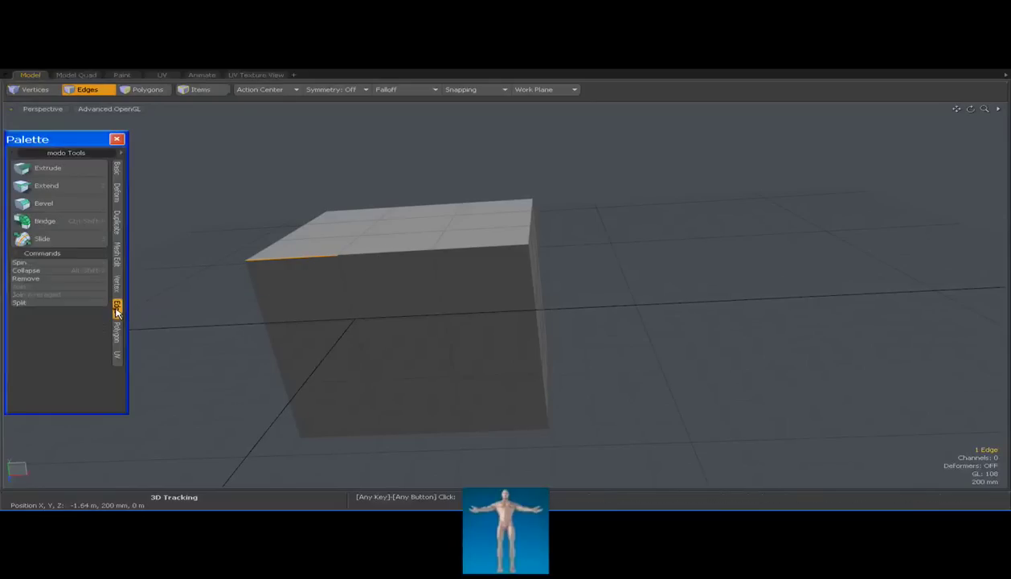
Step: Replace the edge selection with the middle segment of the cube's upper front edge
{"action": "left_click", "coordinate": [361, 257]}
{"action": "left_click_drag", "start_coordinate": [364, 254], "coordinate": [393, 265], "text": "ctrl+alt"}
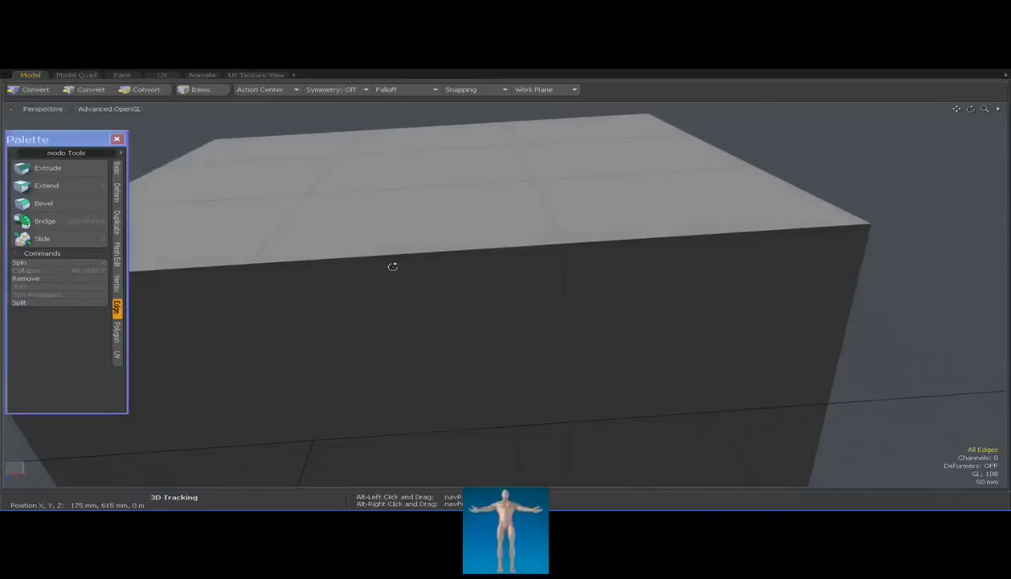
{"action": "left_click", "coordinate": [283, 262]}
{"action": "left_click_drag", "start_coordinate": [282, 262], "coordinate": [323, 281], "text": "ctrl+alt"}
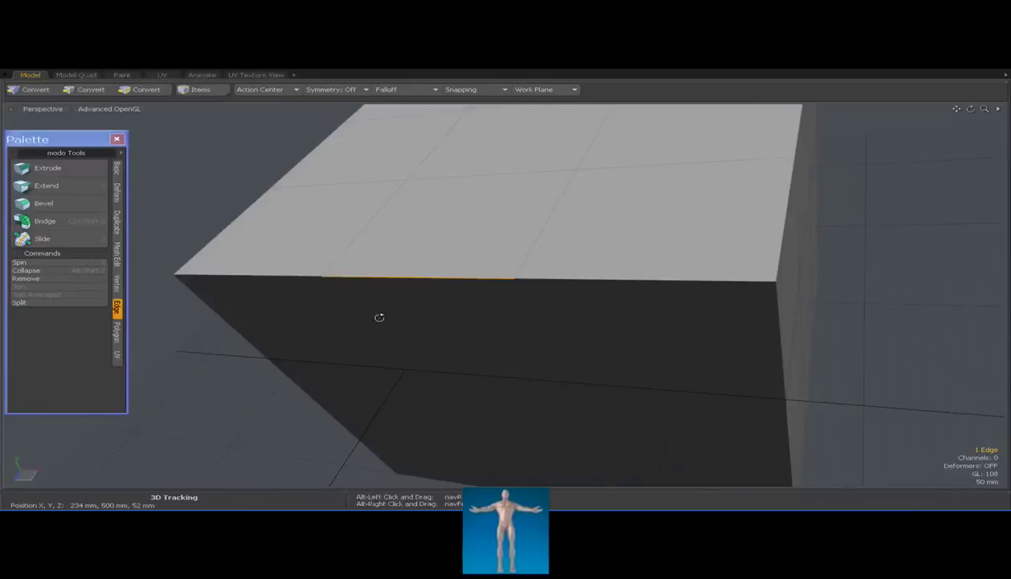
{"action": "left_click_drag", "start_coordinate": [379, 318], "coordinate": [476, 243], "text": "alt"}
Step: Change the first setting in the perspective viewport's Visibility options
{"action": "key", "text": "o"}
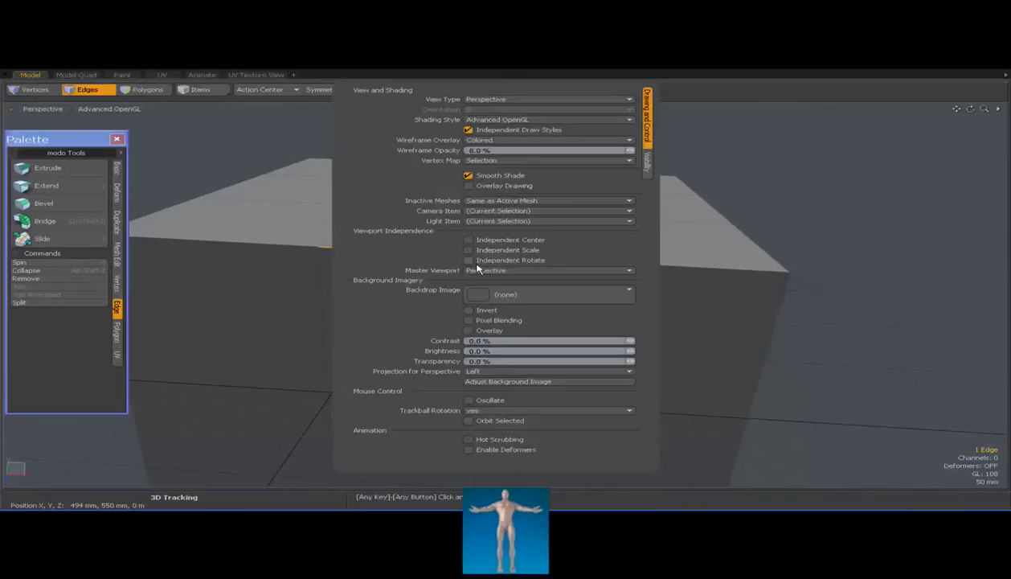
{"action": "left_click", "coordinate": [647, 164]}
{"action": "left_click", "coordinate": [494, 99]}
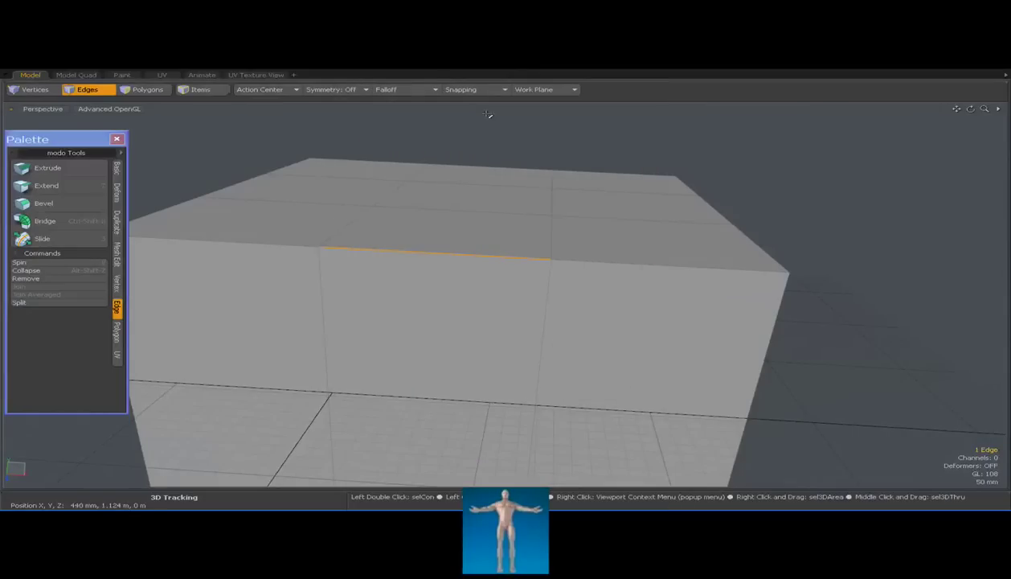
Step: Turn on the display of vertices on the cube through the perspective viewport's options
{"action": "key", "text": "o"}
{"action": "key", "text": "o"}
{"action": "left_click", "coordinate": [932, 106]}
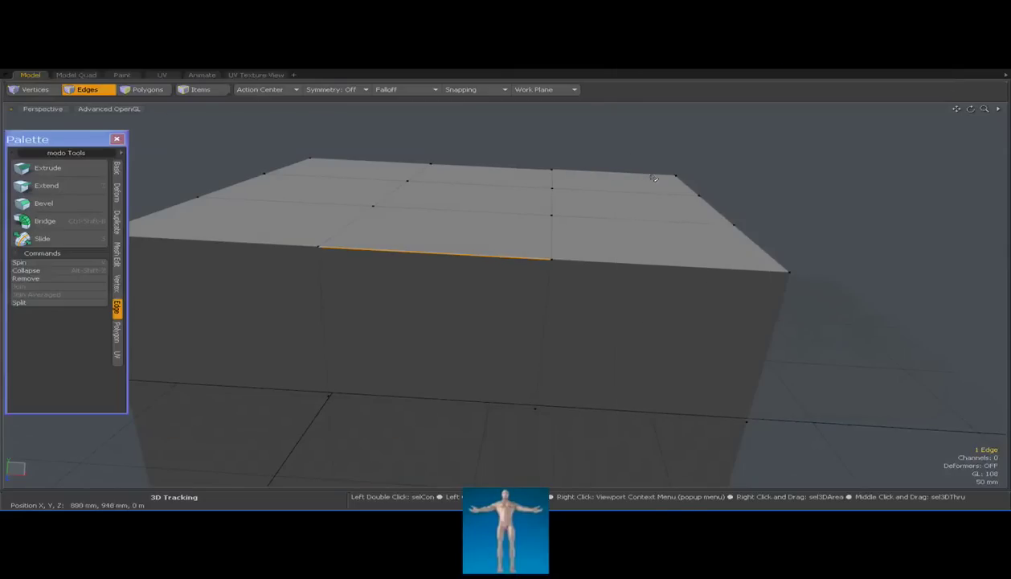
Step: Switch to polygon mode and select the middle polygon in the upper row of the cube's front face
{"action": "left_click_drag", "start_coordinate": [820, 293], "coordinate": [651, 227], "text": "alt"}
{"action": "key", "text": "3"}
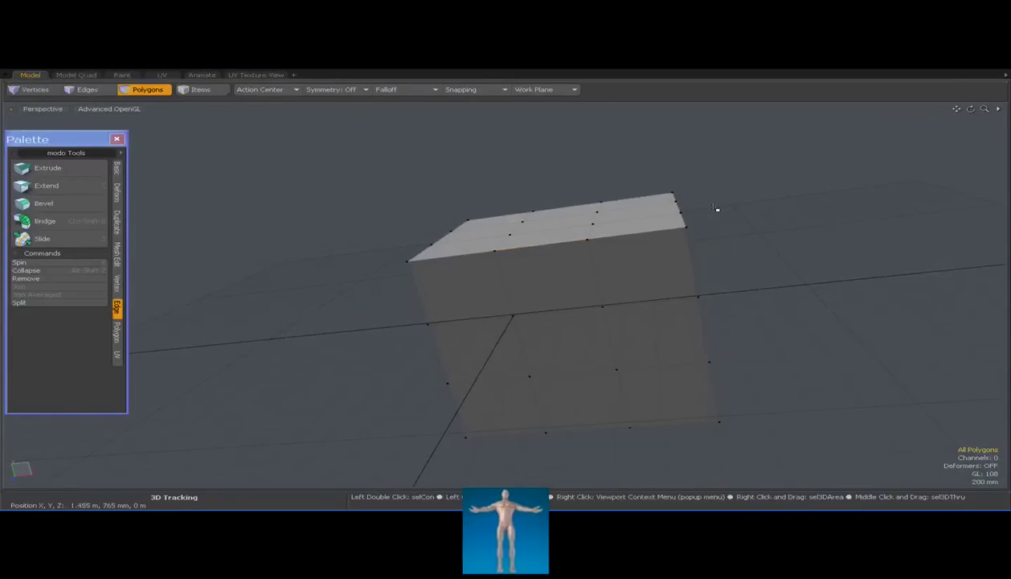
{"action": "left_click_drag", "start_coordinate": [726, 209], "coordinate": [687, 256], "text": "alt"}
{"action": "left_click_drag", "start_coordinate": [533, 278], "coordinate": [440, 267], "text": "alt"}
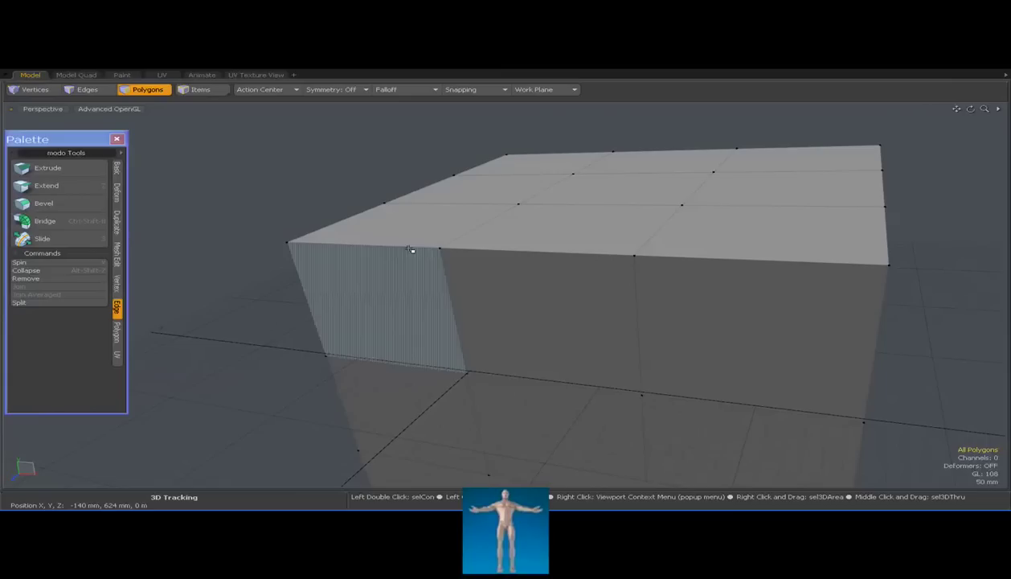
{"action": "left_click_drag", "start_coordinate": [571, 303], "coordinate": [484, 326], "text": "alt"}
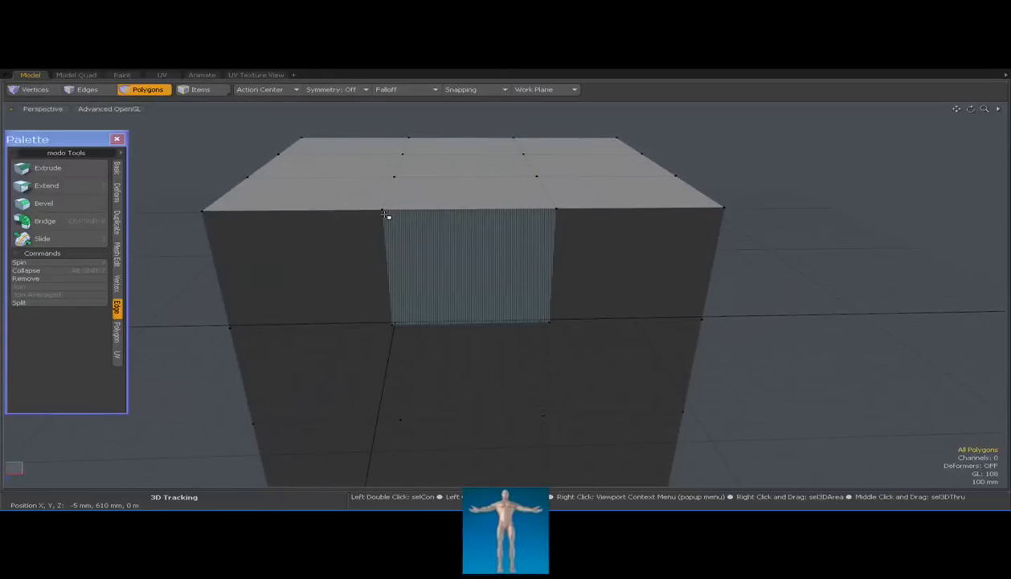
{"action": "left_click_drag", "start_coordinate": [465, 253], "coordinate": [441, 296], "text": "alt"}
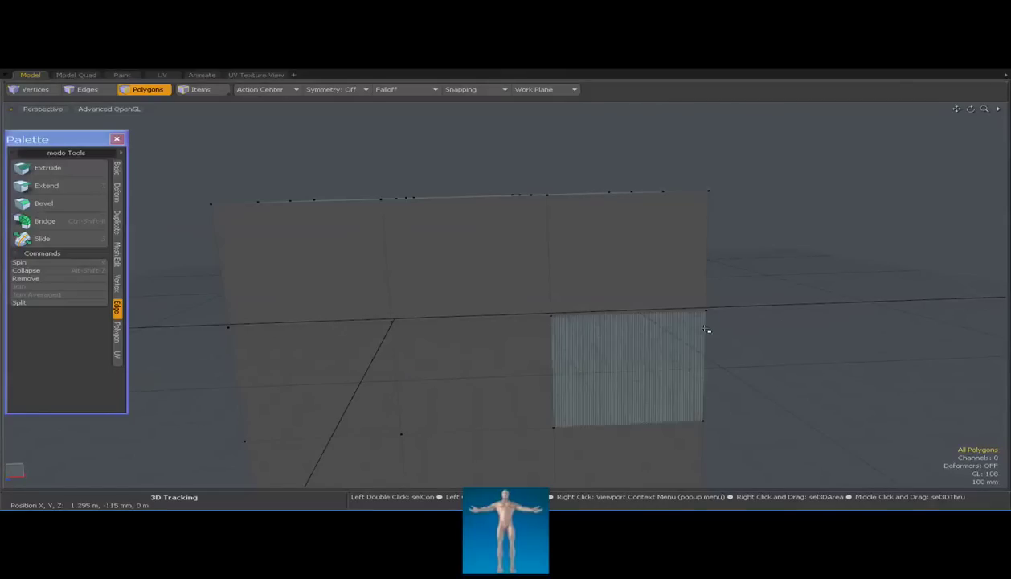
{"action": "left_click_drag", "start_coordinate": [583, 309], "coordinate": [538, 266], "text": "alt"}
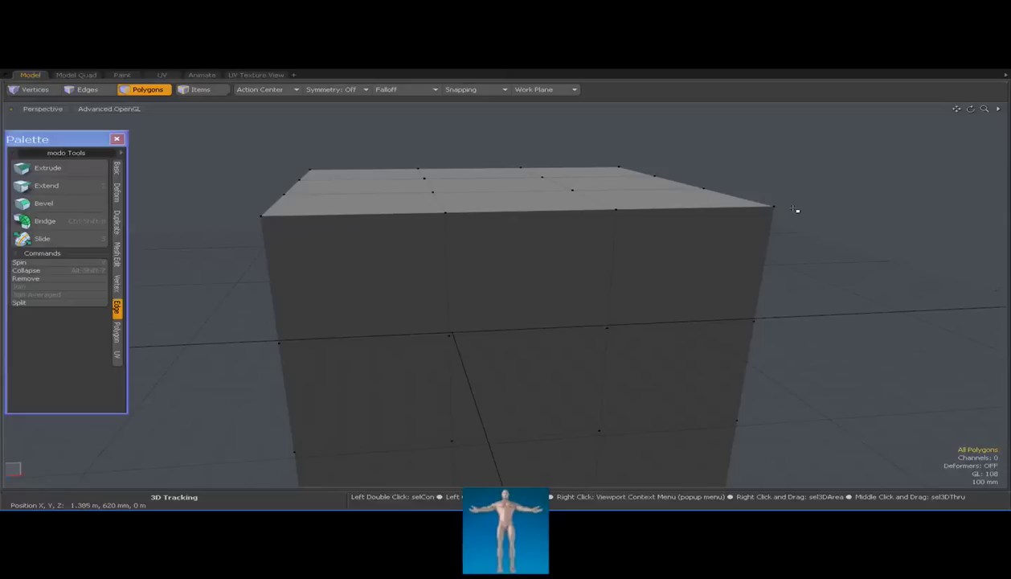
{"action": "left_click_drag", "start_coordinate": [799, 223], "coordinate": [697, 245], "text": "alt"}
{"action": "left_click", "coordinate": [558, 250]}
Step: Examine the selected front polygon and its neighbouring faces from several angles
{"action": "mouse_move", "coordinate": [558, 250]}
{"action": "left_mouse_down", "text": "alt"}
{"action": "mouse_move", "coordinate": [492, 266]}
{"action": "mouse_move", "coordinate": [562, 241]}
{"action": "mouse_move", "coordinate": [628, 236]}
{"action": "mouse_move", "coordinate": [486, 245]}
{"action": "mouse_move", "coordinate": [539, 265]}
{"action": "mouse_move", "coordinate": [549, 288]}
{"action": "mouse_move", "coordinate": [595, 293]}
{"action": "mouse_move", "coordinate": [603, 277]}
{"action": "mouse_move", "coordinate": [567, 246]}
{"action": "left_mouse_up", "text": "alt"}
{"action": "scroll", "coordinate": [636, 309], "scroll_direction": "down", "scroll_amount": 3}
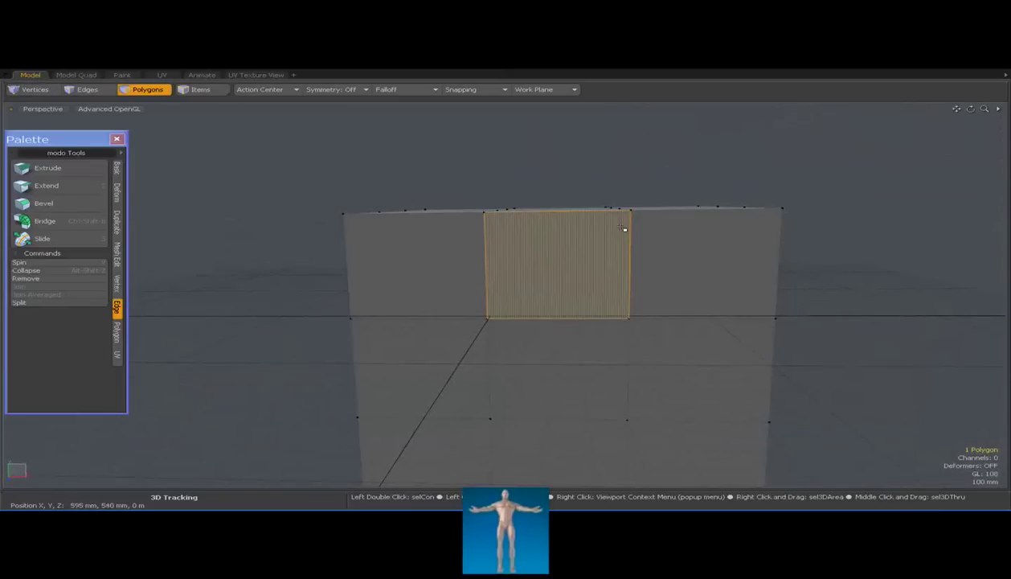
{"action": "left_click_drag", "start_coordinate": [654, 251], "coordinate": [615, 271], "text": "alt"}
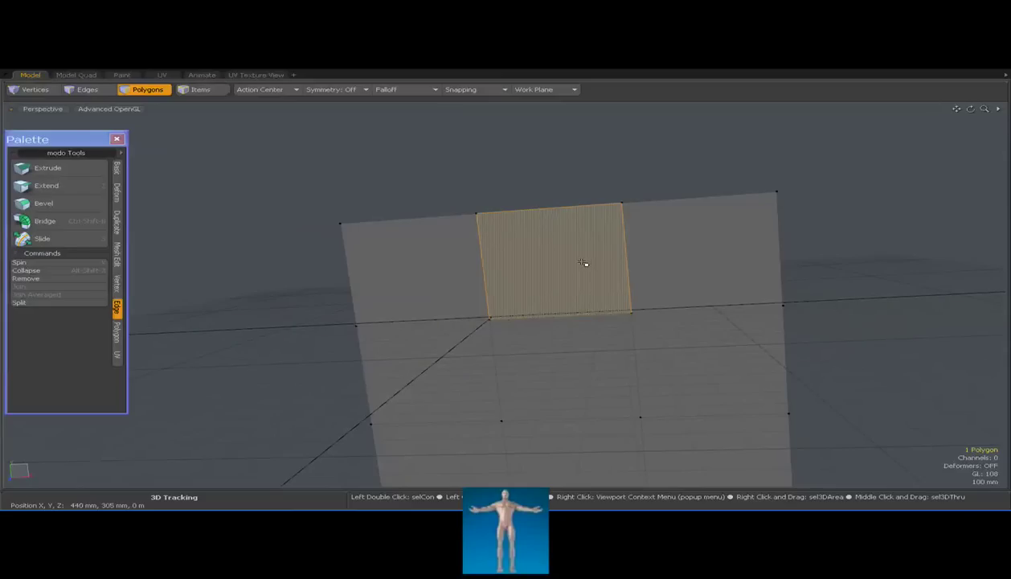
{"action": "left_click_drag", "start_coordinate": [547, 264], "coordinate": [531, 296], "text": "alt"}
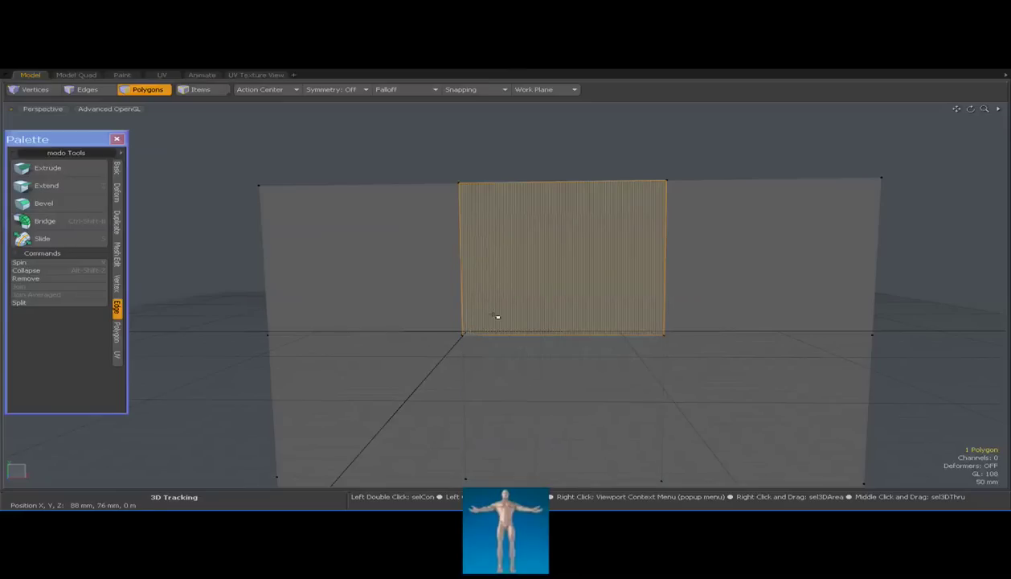
{"action": "left_click_drag", "start_coordinate": [641, 233], "coordinate": [489, 191], "text": "alt"}
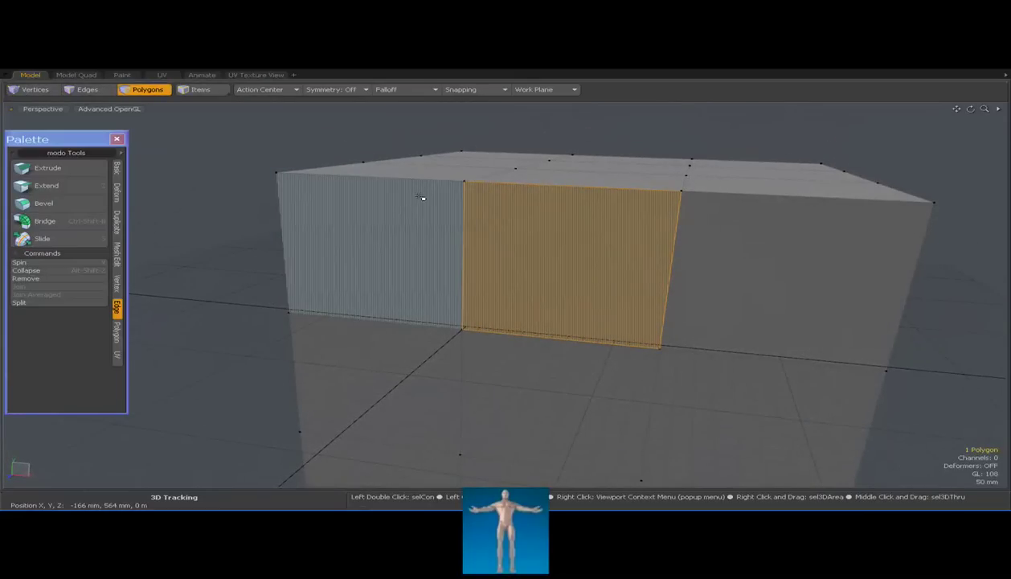
{"action": "left_click_drag", "start_coordinate": [421, 197], "coordinate": [551, 245], "text": "alt"}
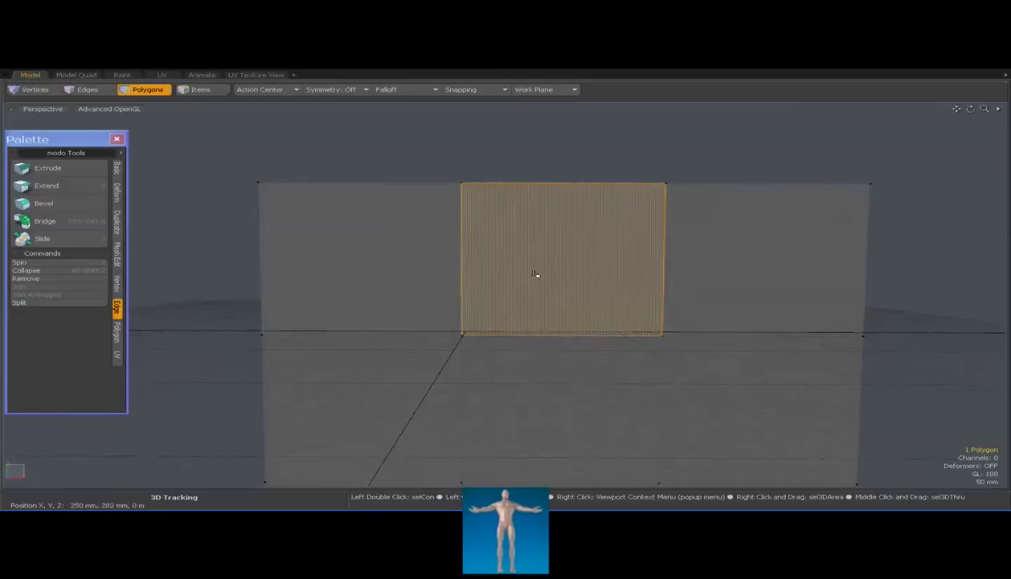
{"action": "left_click_drag", "start_coordinate": [669, 278], "coordinate": [542, 349], "text": "alt"}
{"action": "left_click_drag", "start_coordinate": [537, 312], "coordinate": [596, 259], "text": "alt"}
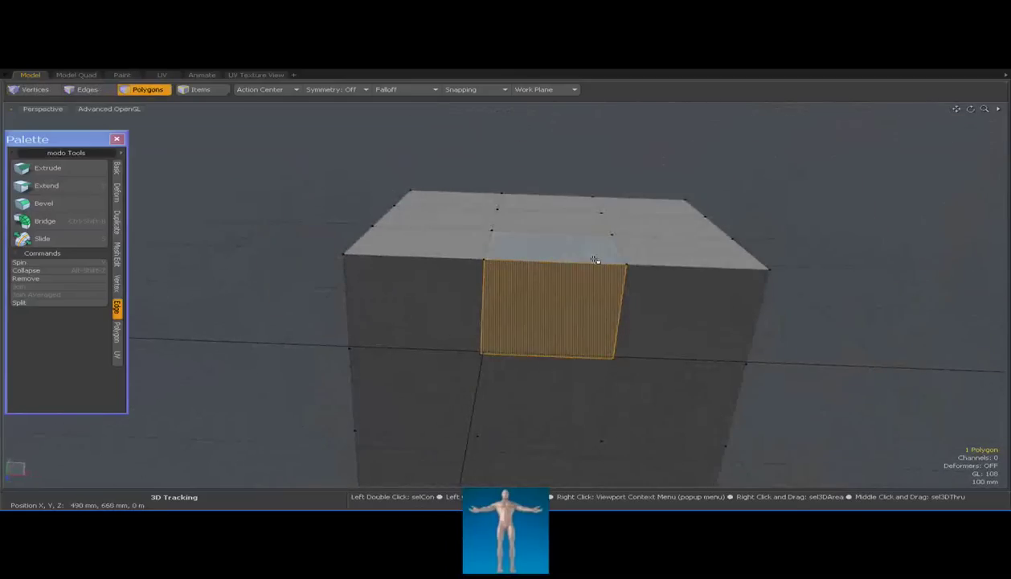
Step: Clear the single-polygon selection and select all connected polygons of the cube
{"action": "left_click", "coordinate": [706, 163]}
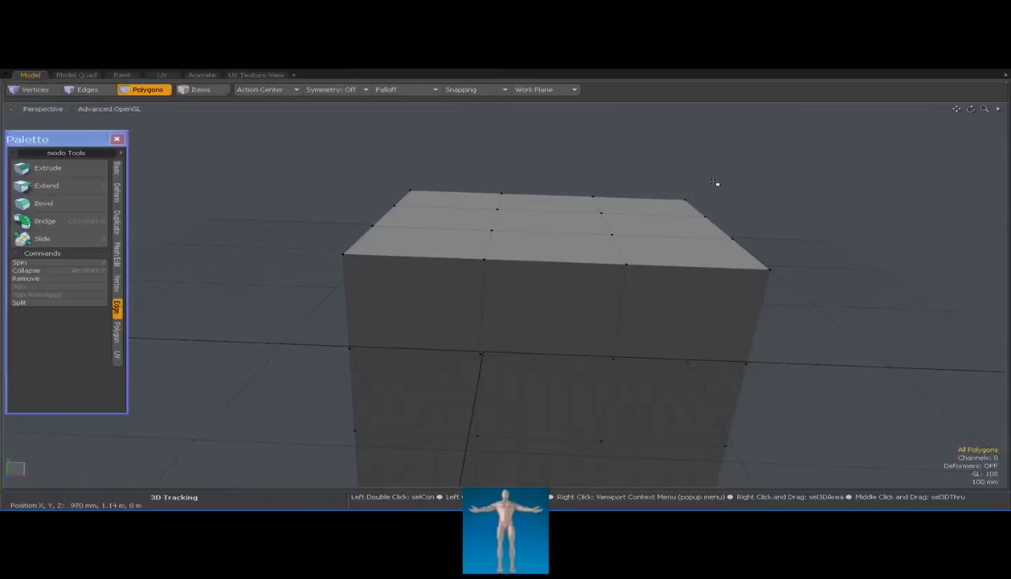
{"action": "left_click_drag", "start_coordinate": [785, 232], "coordinate": [758, 237], "text": "alt"}
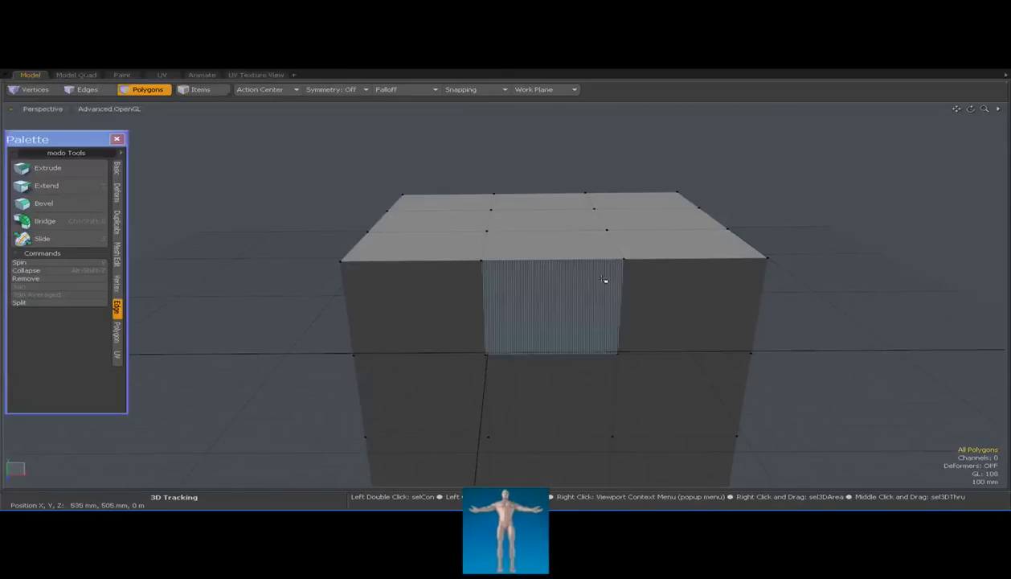
{"action": "left_click_drag", "start_coordinate": [540, 299], "coordinate": [580, 272], "text": "alt"}
{"action": "left_click", "coordinate": [535, 291]}
{"action": "left_click_drag", "start_coordinate": [497, 250], "coordinate": [517, 271], "text": "alt"}
{"action": "key", "text": "3"}
{"action": "double_click", "coordinate": [656, 182]}
Step: Subdivide all the selected polygons of the cube twice to round its shape
{"action": "scroll", "coordinate": [656, 183], "scroll_direction": "down", "scroll_amount": 3}
{"action": "left_click_drag", "start_coordinate": [676, 206], "coordinate": [778, 361], "text": "alt"}
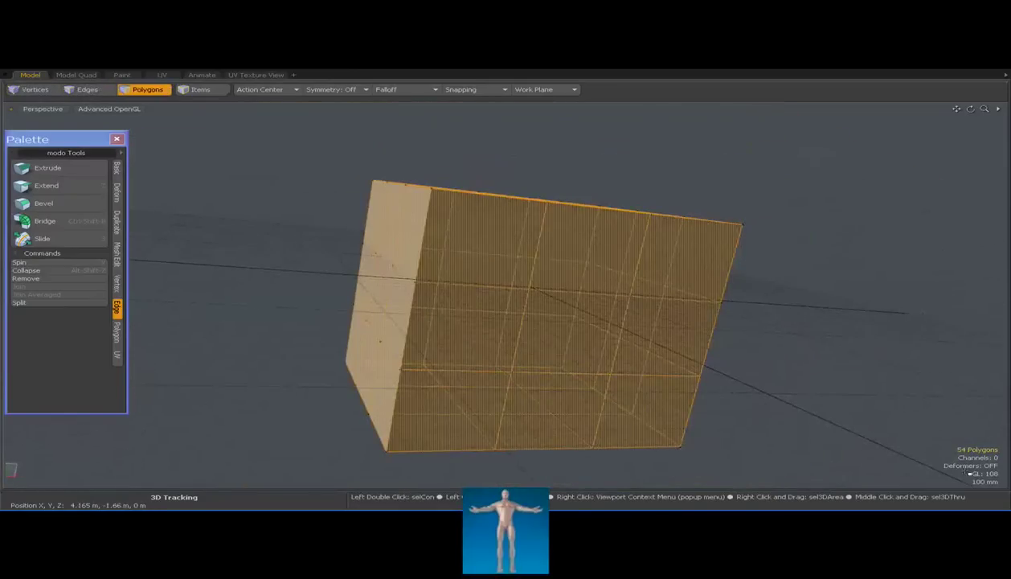
{"action": "key", "text": "alt"}
{"action": "left_click_drag", "start_coordinate": [844, 418], "coordinate": [619, 242], "text": "alt"}
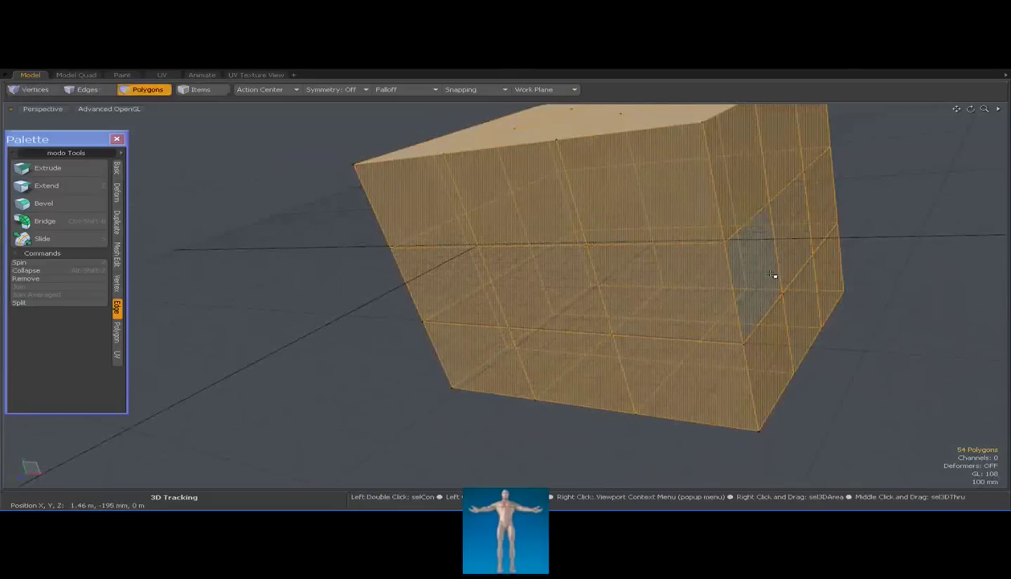
{"action": "left_click_drag", "start_coordinate": [900, 309], "coordinate": [451, 302], "text": "alt"}
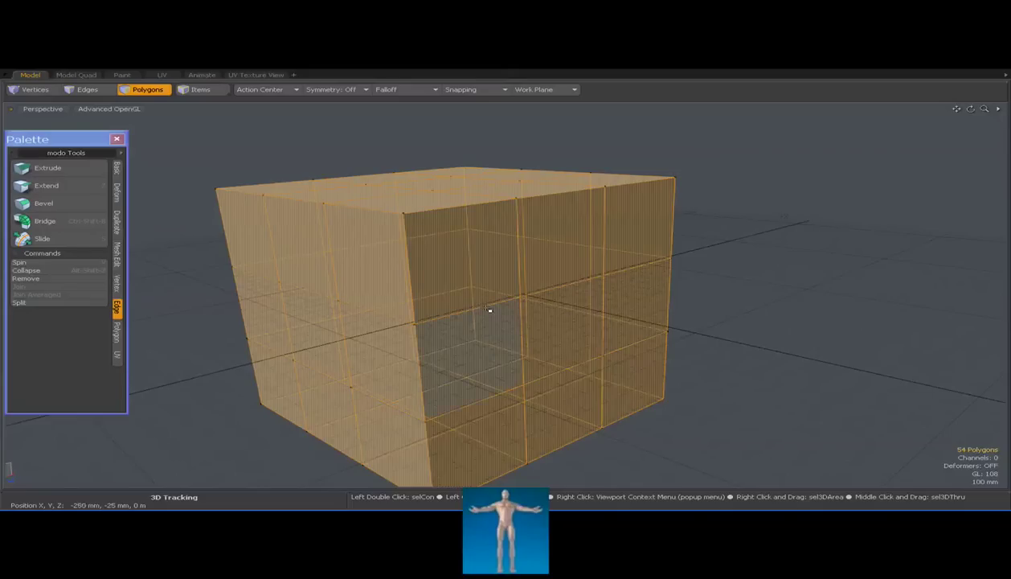
{"action": "mouse_move", "coordinate": [537, 319]}
{"action": "left_mouse_down", "text": "alt"}
{"action": "mouse_move", "coordinate": [548, 339]}
{"action": "mouse_move", "coordinate": [426, 271]}
{"action": "mouse_move", "coordinate": [458, 300]}
{"action": "mouse_move", "coordinate": [497, 295]}
{"action": "mouse_move", "coordinate": [523, 317]}
{"action": "left_mouse_up", "text": "alt"}
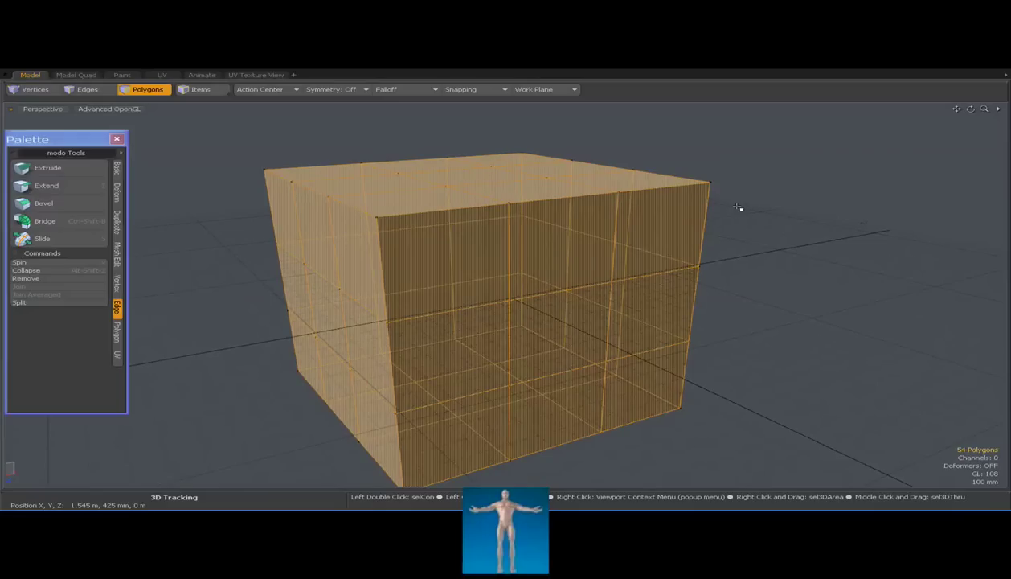
{"action": "left_click_drag", "start_coordinate": [735, 244], "coordinate": [681, 260], "text": "alt"}
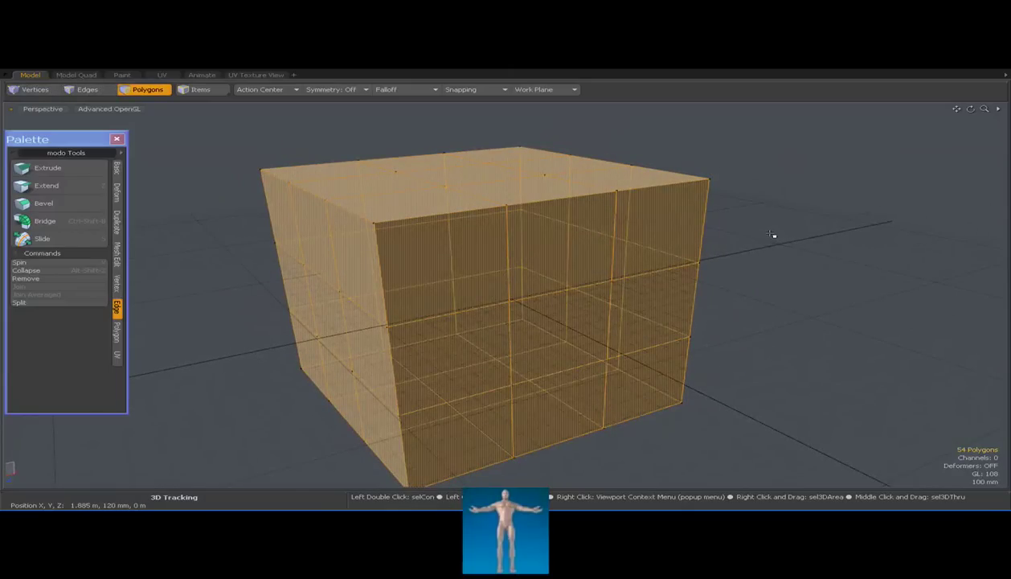
{"action": "key", "text": "d"}
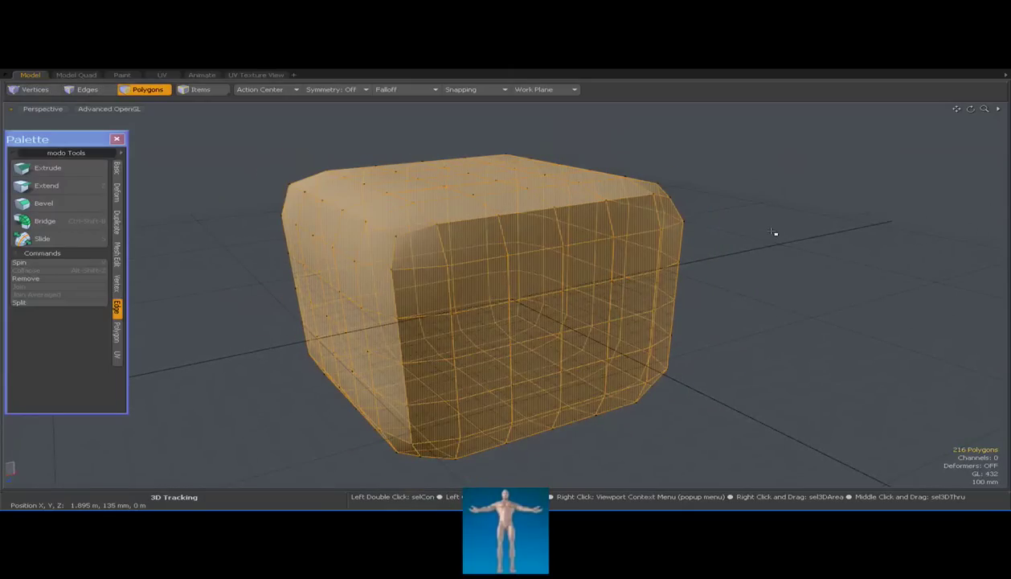
{"action": "left_click_drag", "start_coordinate": [769, 260], "coordinate": [598, 295], "text": "alt"}
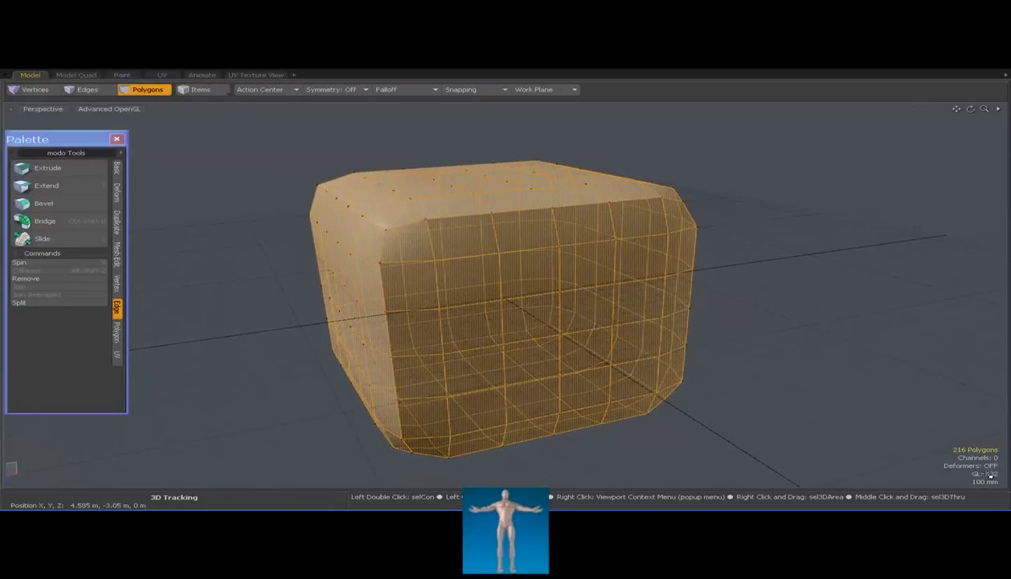
{"action": "left_click_drag", "start_coordinate": [829, 379], "coordinate": [695, 355], "text": "alt"}
{"action": "key", "text": "d"}
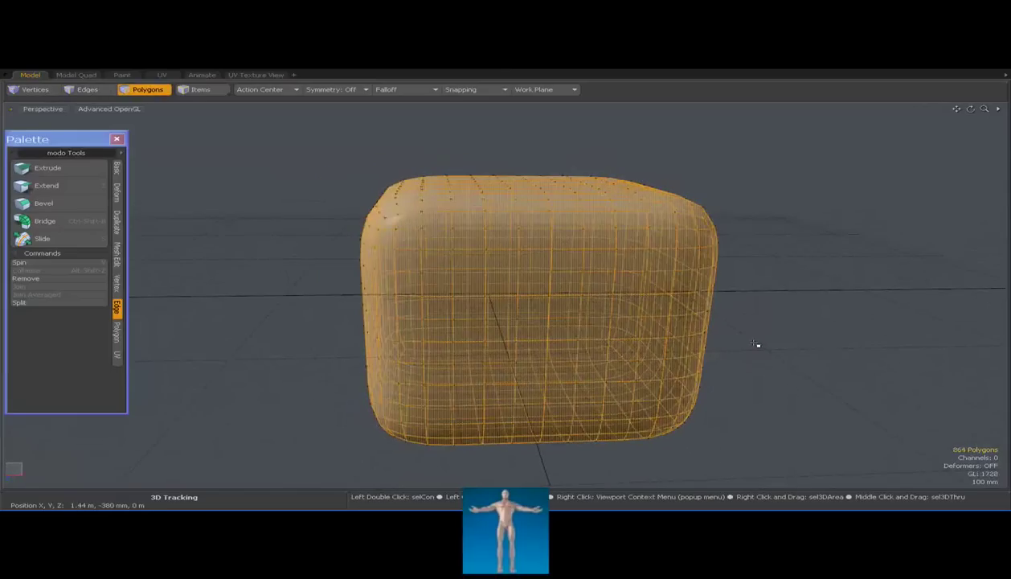
Step: In vertex mode, try pulling a single vertex near the rounded cube's upper front corner outward with the Transform tool
{"action": "left_click_drag", "start_coordinate": [768, 309], "coordinate": [564, 293], "text": "alt"}
{"action": "key", "text": "1"}
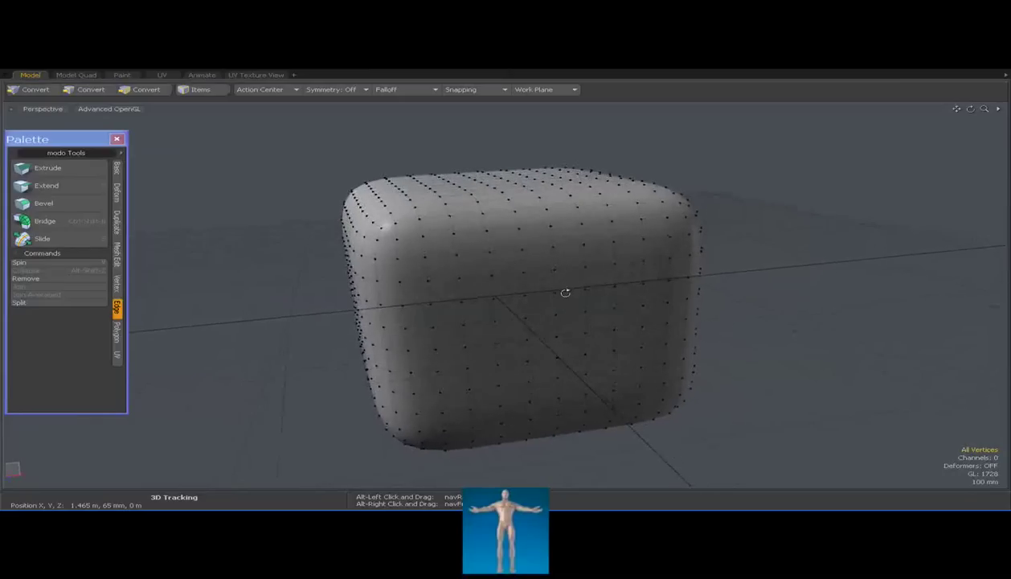
{"action": "left_click_drag", "start_coordinate": [594, 262], "coordinate": [438, 205], "text": "alt"}
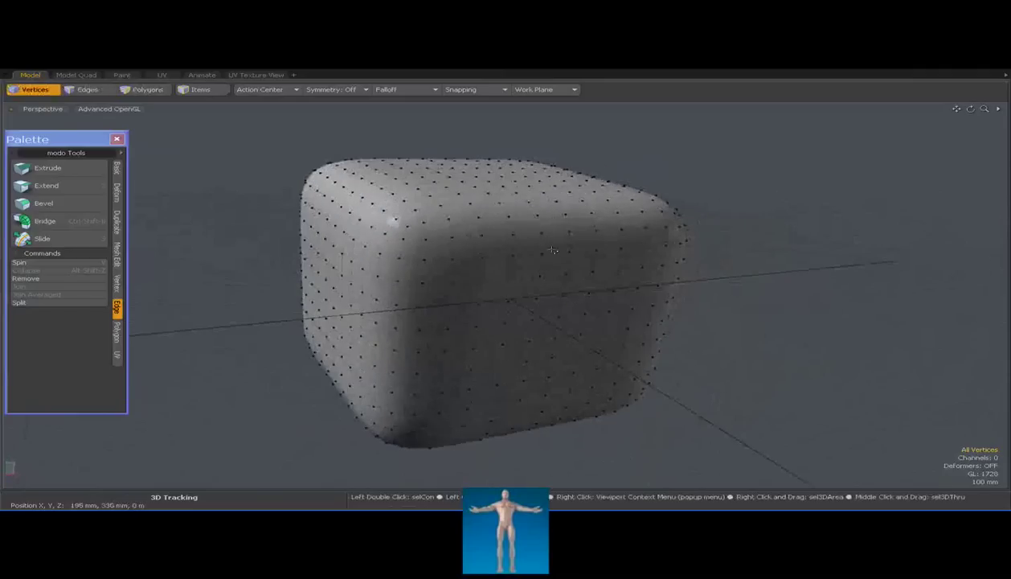
{"action": "left_click", "coordinate": [442, 207]}
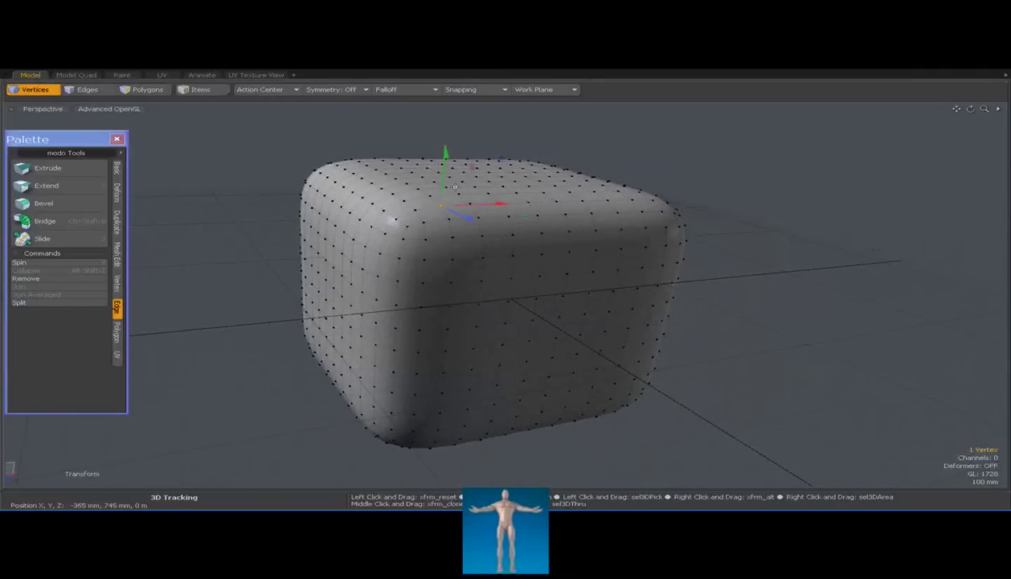
{"action": "left_click_drag", "start_coordinate": [447, 187], "coordinate": [406, 148], "text": "alt"}
{"action": "scroll", "coordinate": [383, 177], "scroll_direction": "up", "scroll_amount": 5}
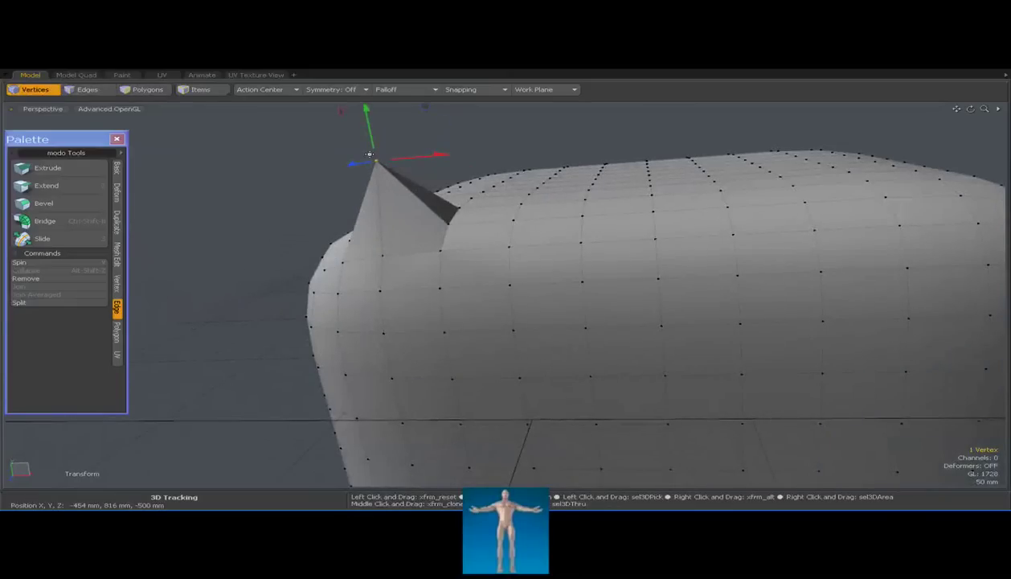
{"action": "left_click_drag", "start_coordinate": [374, 142], "coordinate": [556, 262]}
Step: Undo the vertex move and drop the Transform tool together with the vertex selection
{"action": "key", "text": "ctrl+z"}
{"action": "key", "text": "ctrl+y"}
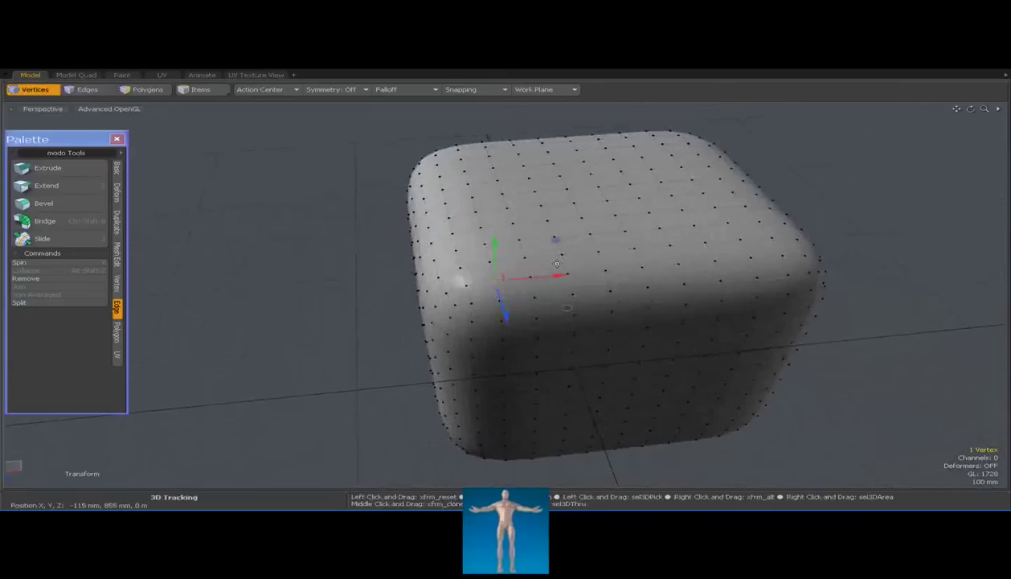
{"action": "key", "text": "q"}
{"action": "left_click", "coordinate": [525, 254], "text": "shift"}
{"action": "left_click", "coordinate": [345, 237]}
Step: Undo both subdivisions of the cube and clear the polygon selection
{"action": "left_click_drag", "start_coordinate": [346, 237], "coordinate": [504, 229], "text": "alt"}
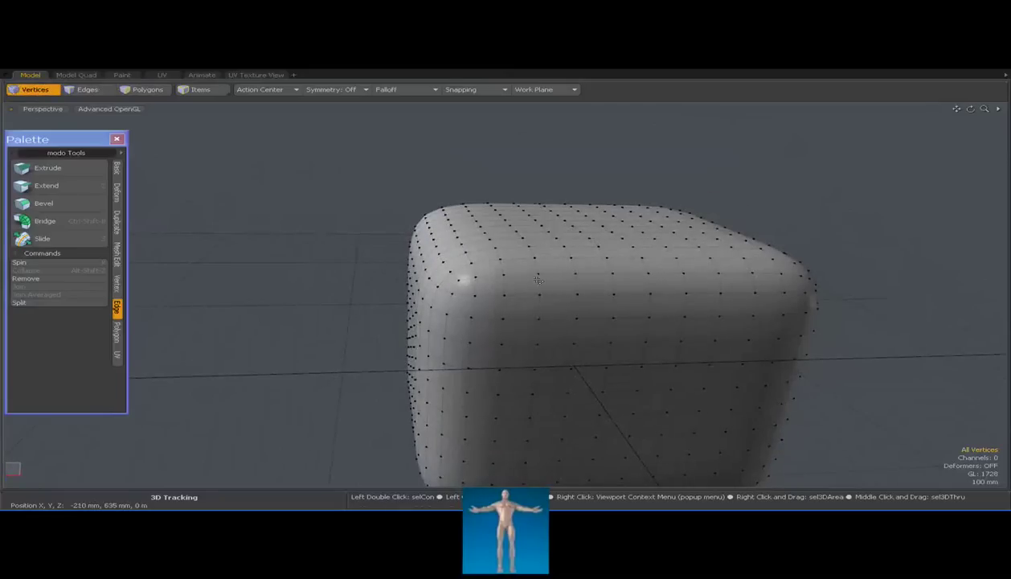
{"action": "left_click_drag", "start_coordinate": [471, 325], "coordinate": [562, 349], "text": "alt"}
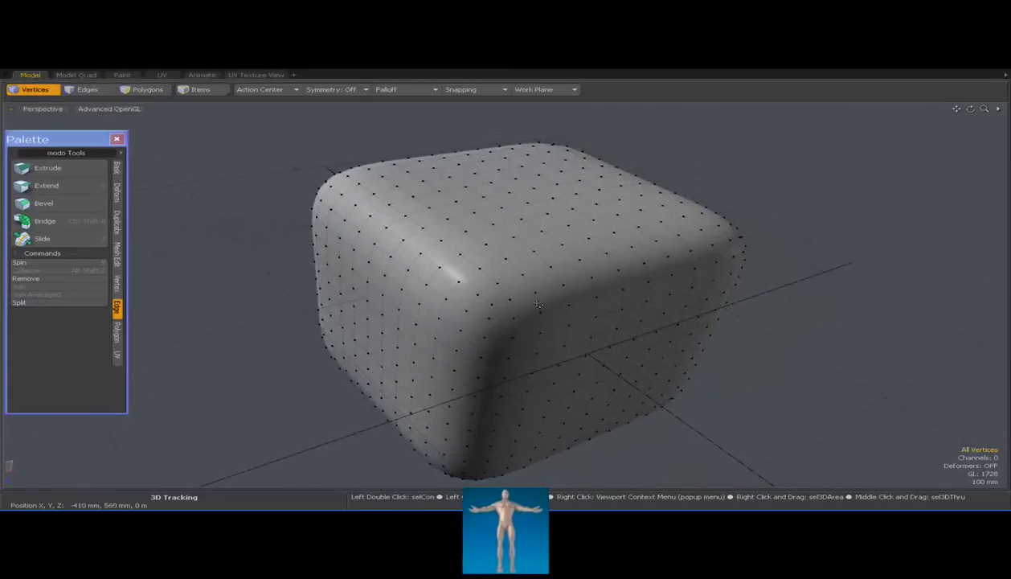
{"action": "left_click_drag", "start_coordinate": [535, 296], "coordinate": [590, 309], "text": "alt"}
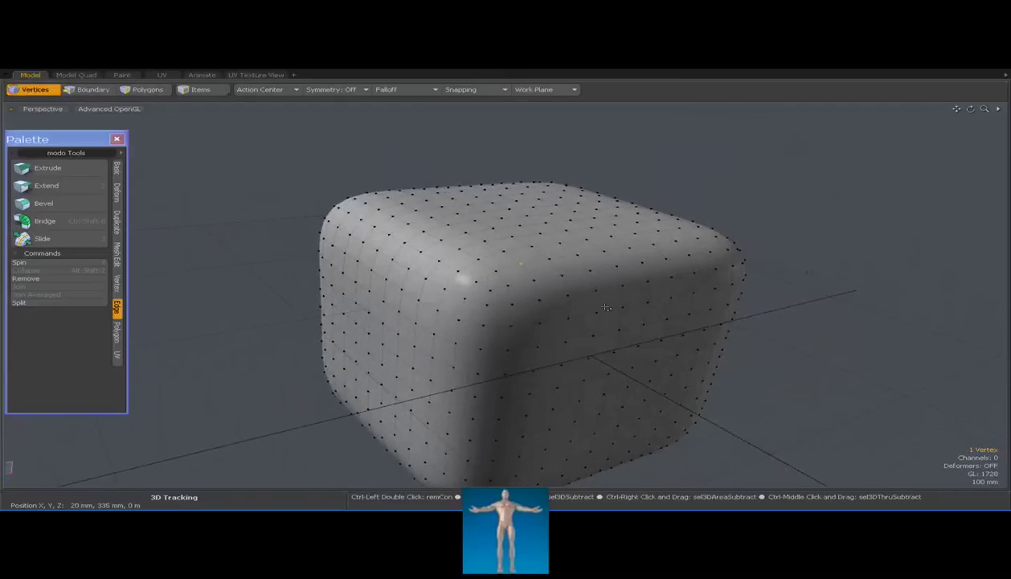
{"action": "key", "text": "3"}
{"action": "key", "text": "Tab"}
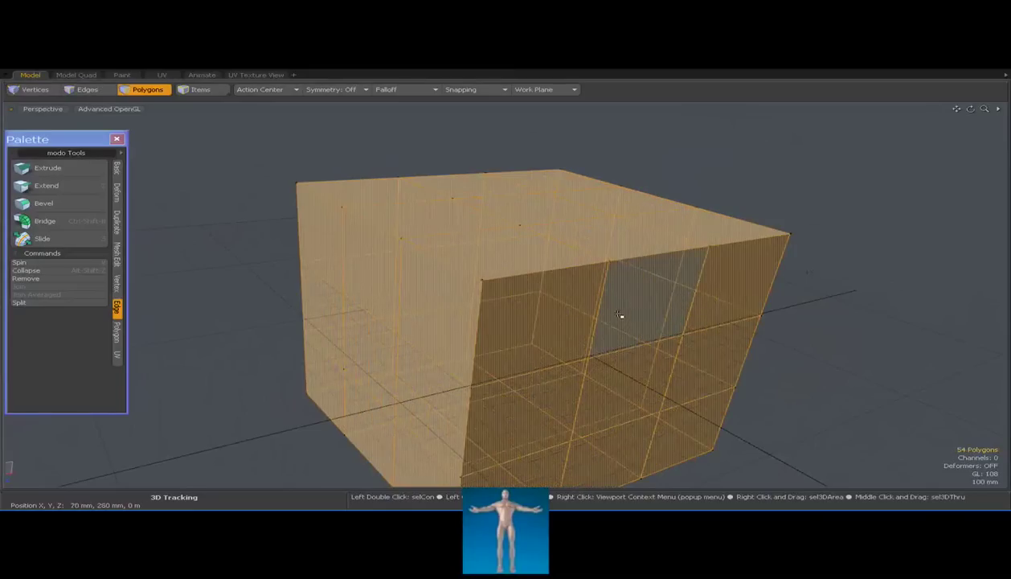
{"action": "left_click_drag", "start_coordinate": [621, 317], "coordinate": [474, 312], "text": "alt"}
{"action": "mouse_move", "coordinate": [528, 342]}
{"action": "left_mouse_down", "text": "alt"}
{"action": "mouse_move", "coordinate": [481, 316]}
{"action": "mouse_move", "coordinate": [526, 323]}
{"action": "left_mouse_up", "text": "alt"}
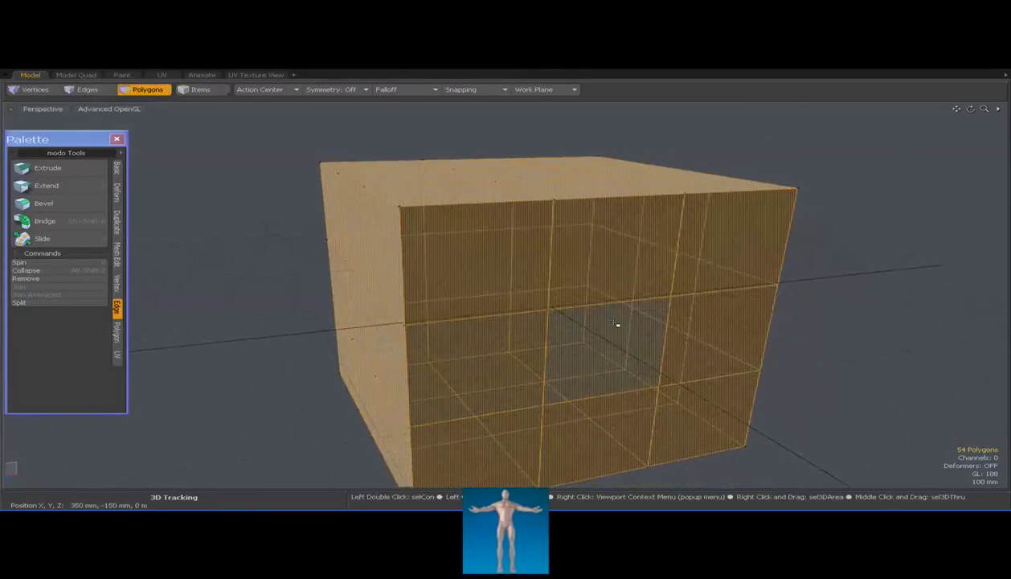
{"action": "left_click", "coordinate": [855, 287]}
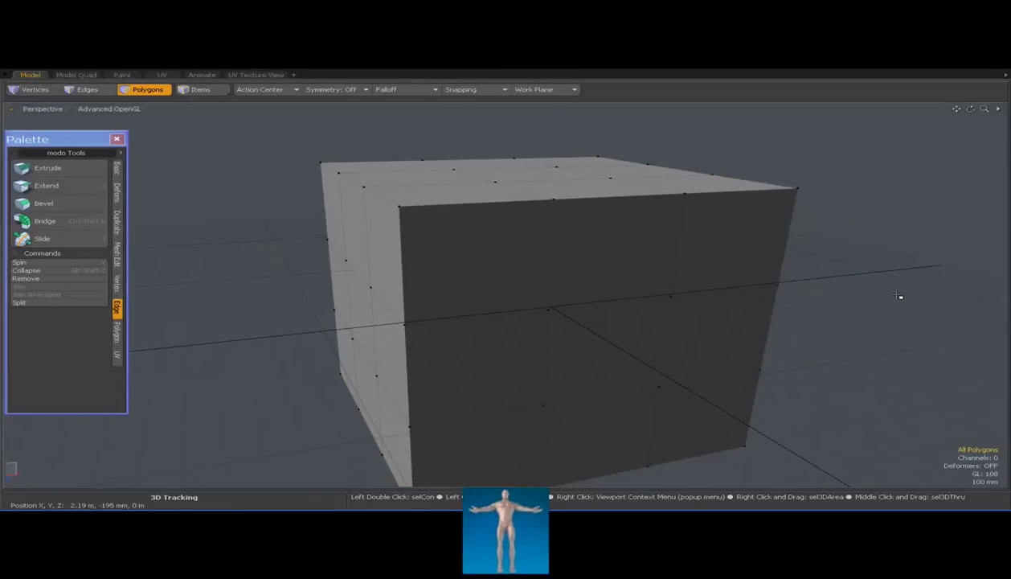
Step: Switch from polygon to vertex mode with nothing selected on the cube
{"action": "key", "text": "Tab"}
{"action": "left_click_drag", "start_coordinate": [899, 296], "coordinate": [460, 285], "text": "alt"}
{"action": "left_click", "coordinate": [460, 292]}
{"action": "key", "text": "Tab"}
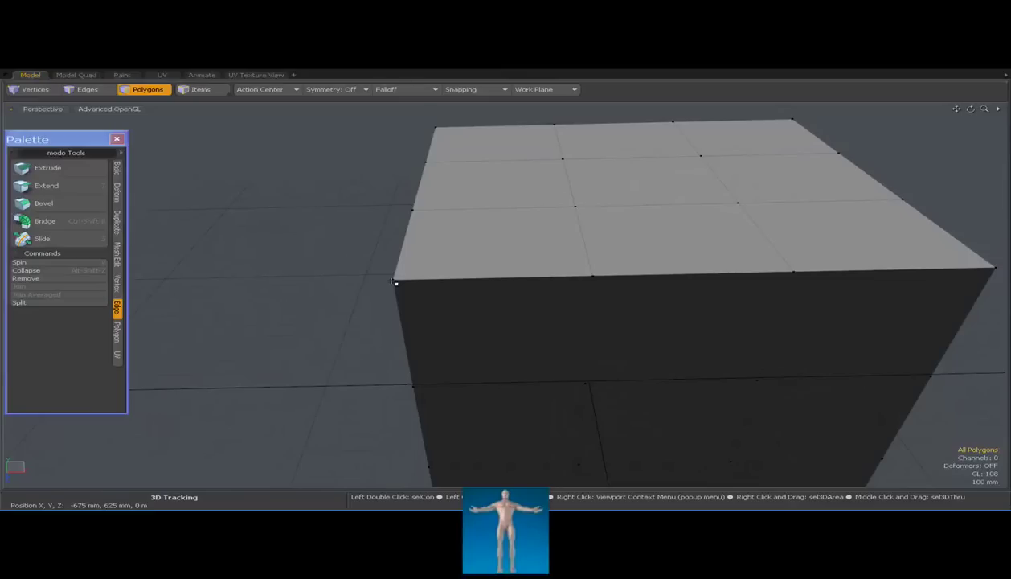
{"action": "key", "text": "1"}
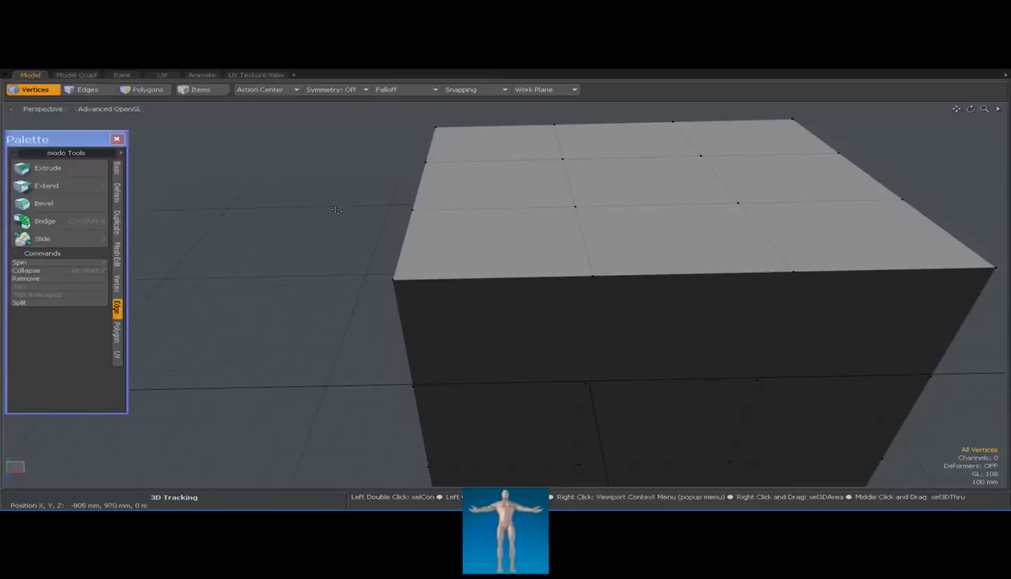
Step: Turn on subdivision smoothing for the cube and examine its rounded upper front corner up close from several angles
{"action": "key", "text": "Tab"}
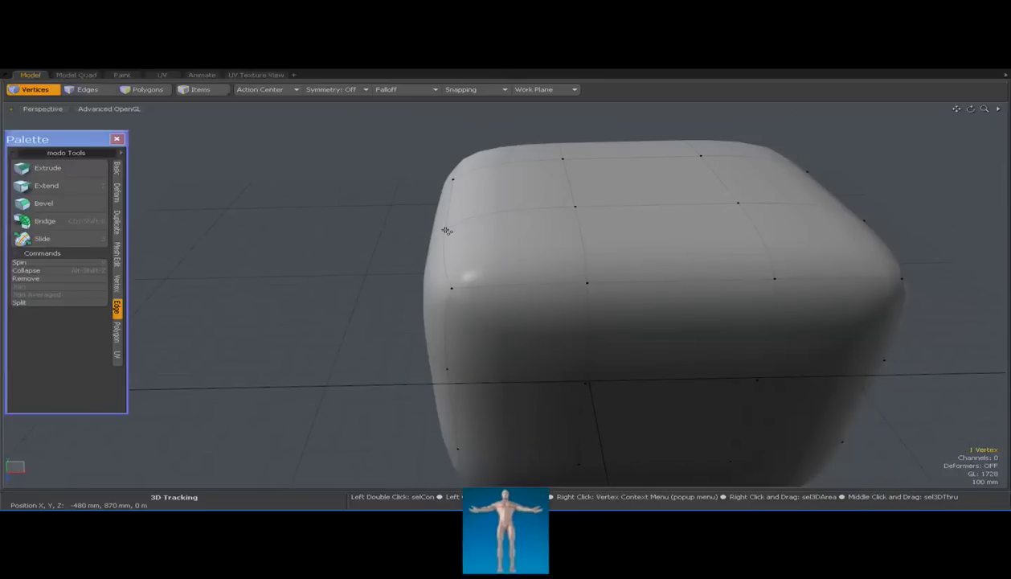
{"action": "left_click_drag", "start_coordinate": [508, 236], "coordinate": [515, 265], "text": "ctrl+alt"}
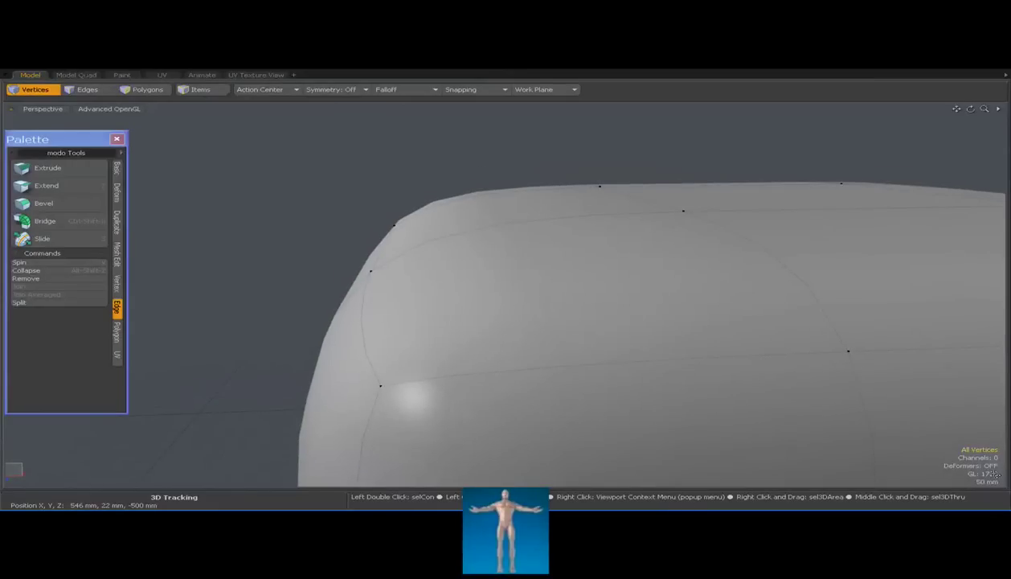
{"action": "left_click_drag", "start_coordinate": [781, 377], "coordinate": [506, 322], "text": "alt"}
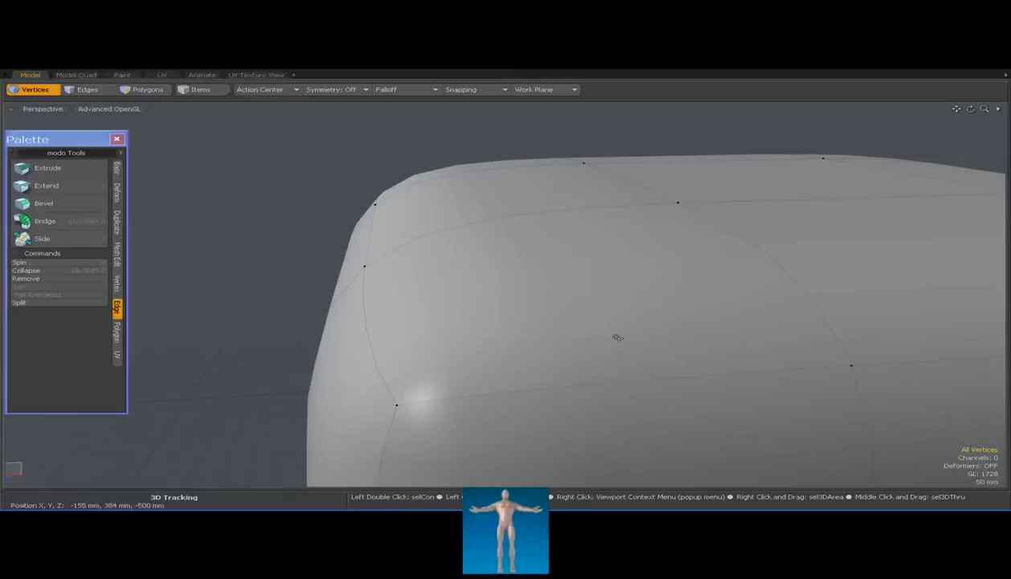
{"action": "left_click_drag", "start_coordinate": [544, 276], "coordinate": [542, 197], "text": "alt"}
{"action": "left_click_drag", "start_coordinate": [488, 228], "coordinate": [564, 291], "text": "ctrl+alt"}
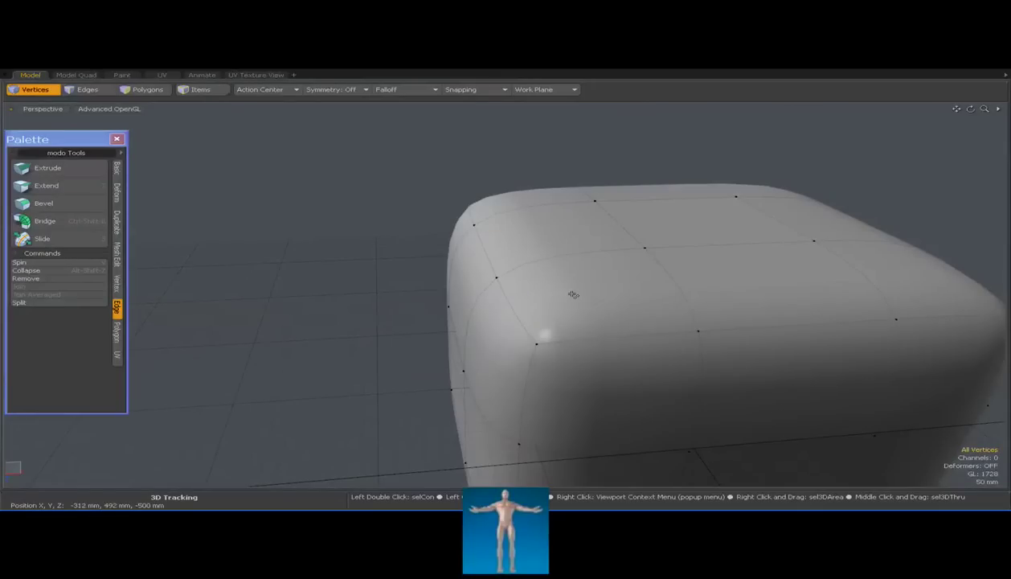
{"action": "left_click_drag", "start_coordinate": [572, 294], "coordinate": [505, 270], "text": "ctrl+alt"}
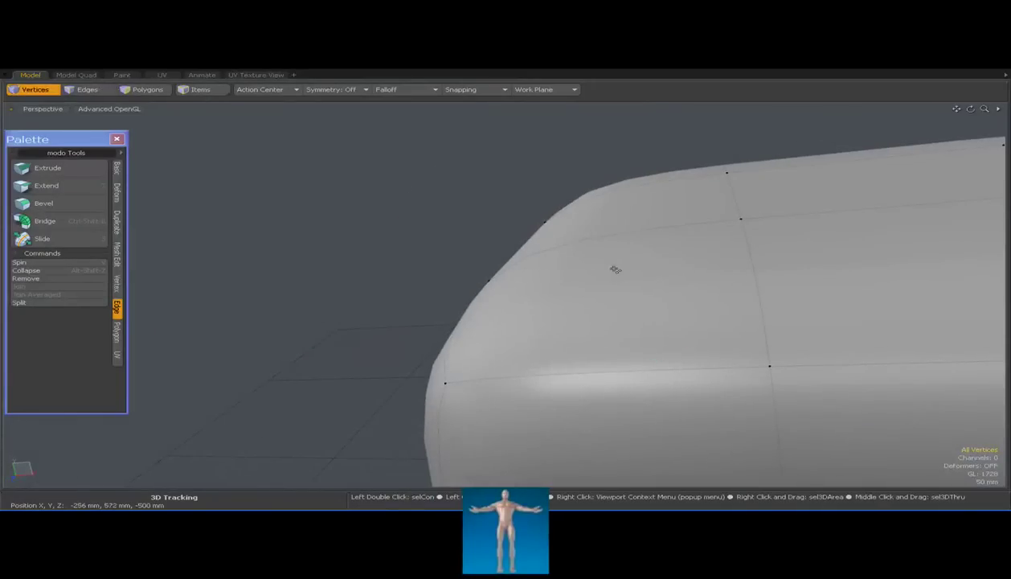
{"action": "left_click_drag", "start_coordinate": [614, 270], "coordinate": [630, 303], "text": "alt"}
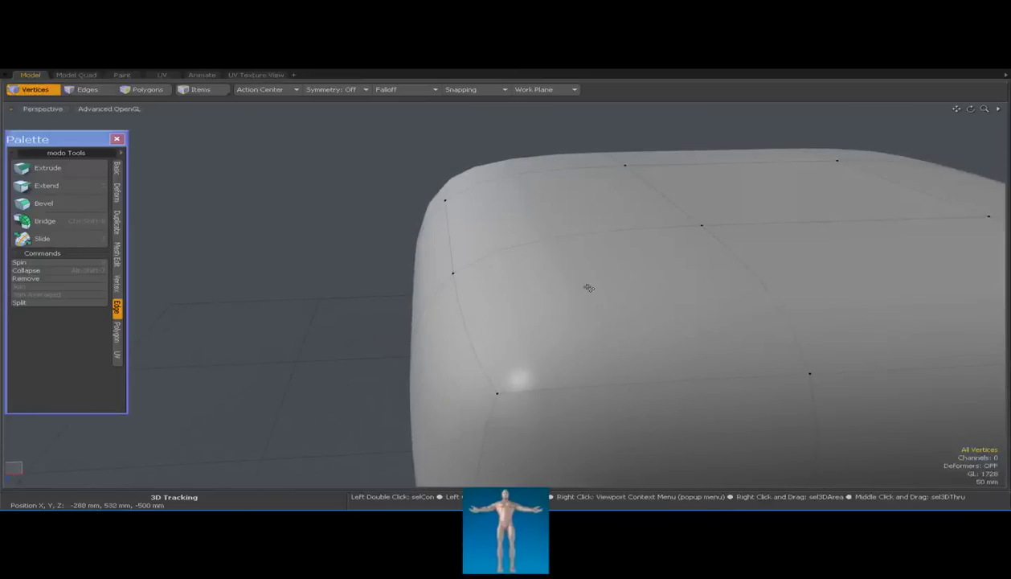
Step: Try pulling the inner top-face vertex nearest the front corner of the smoothed cube upward with the Transform tool
{"action": "left_click_drag", "start_coordinate": [565, 318], "coordinate": [703, 246], "text": "alt"}
{"action": "left_click", "coordinate": [693, 262]}
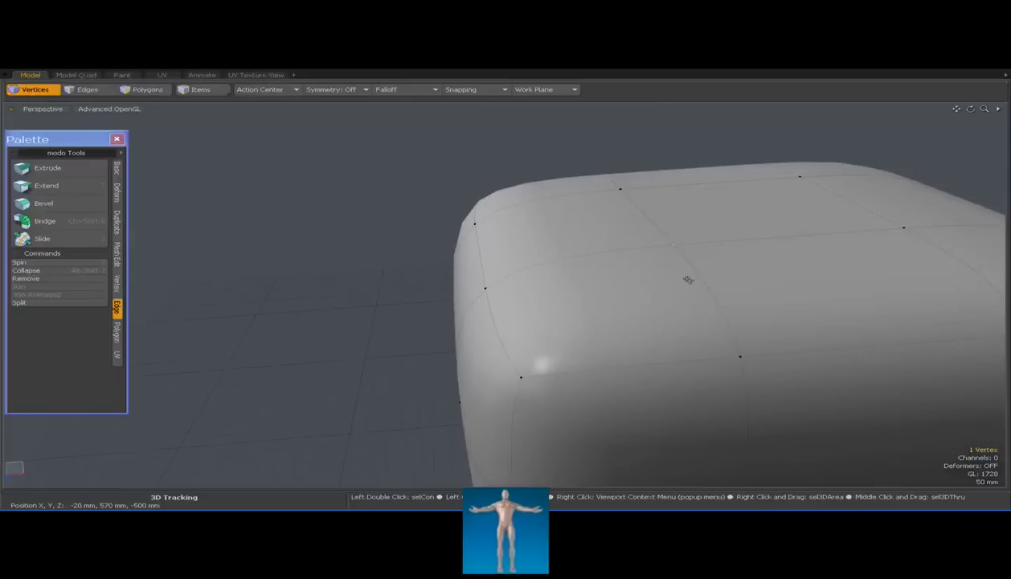
{"action": "key", "text": "y"}
{"action": "left_click_drag", "start_coordinate": [677, 212], "coordinate": [682, 124]}
Step: Compare the cube's shape with subdivision smoothing switched off and back on
{"action": "left_click_drag", "start_coordinate": [573, 281], "coordinate": [532, 269], "text": "alt"}
{"action": "left_click_drag", "start_coordinate": [594, 243], "coordinate": [538, 318], "text": "alt"}
{"action": "left_click_drag", "start_coordinate": [558, 338], "coordinate": [476, 346], "text": "alt"}
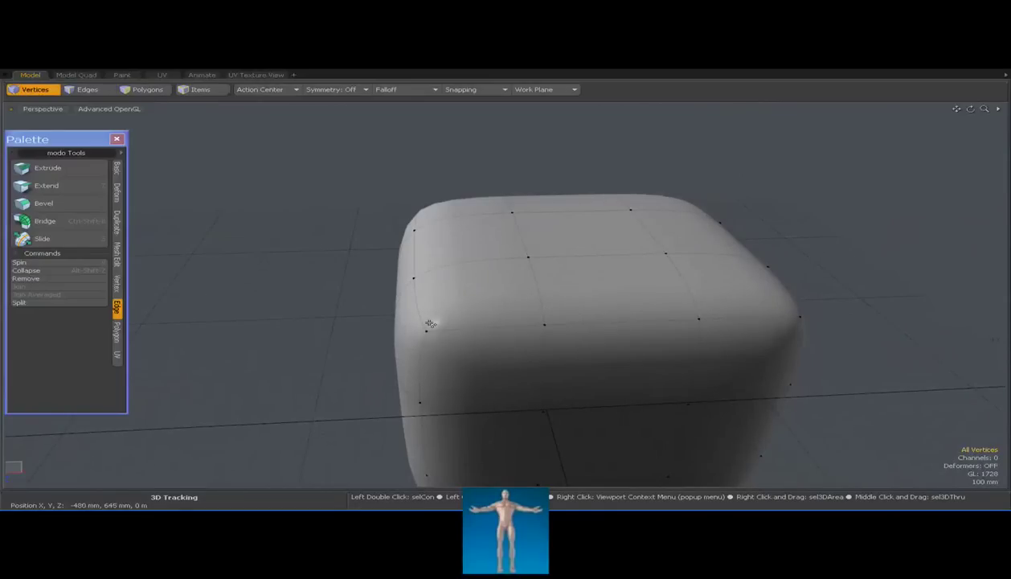
{"action": "key", "text": "Tab"}
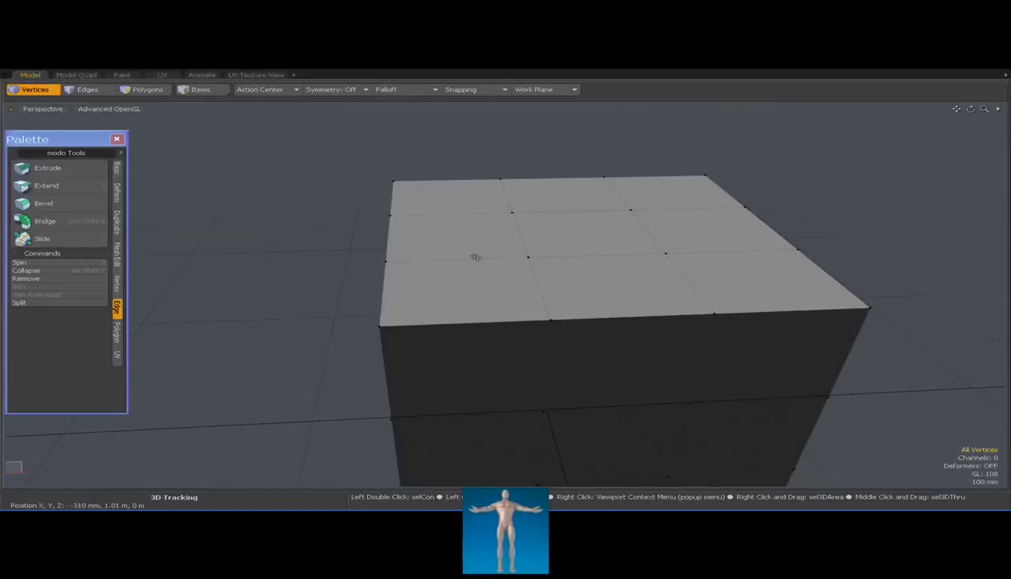
{"action": "key", "text": "Tab"}
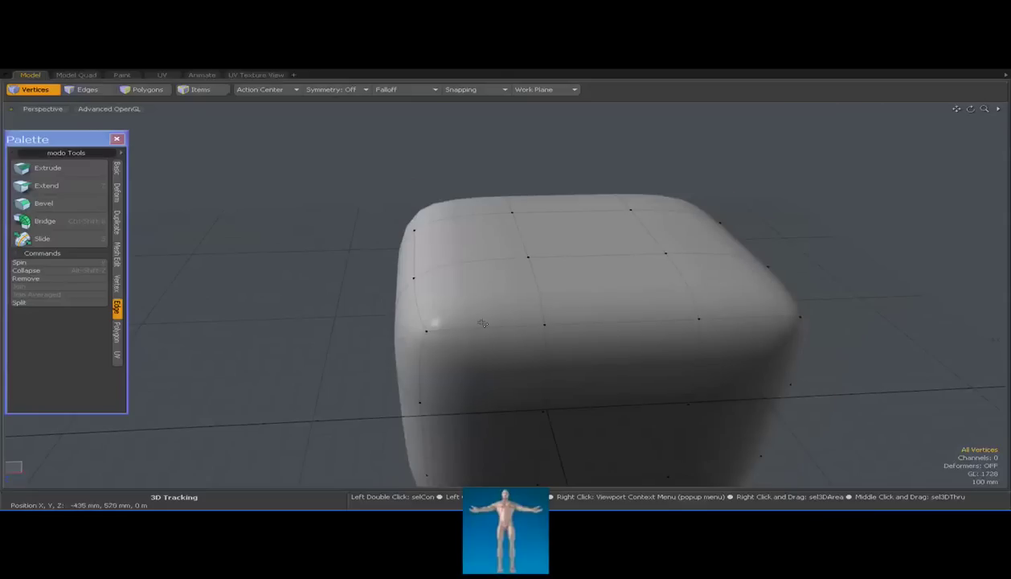
Step: Select the smoothed cube's upper front corner vertex and try raising it with the Transform tool
{"action": "left_click", "coordinate": [428, 332]}
{"action": "left_click_drag", "start_coordinate": [427, 333], "coordinate": [417, 287], "text": "alt"}
{"action": "key", "text": "y"}
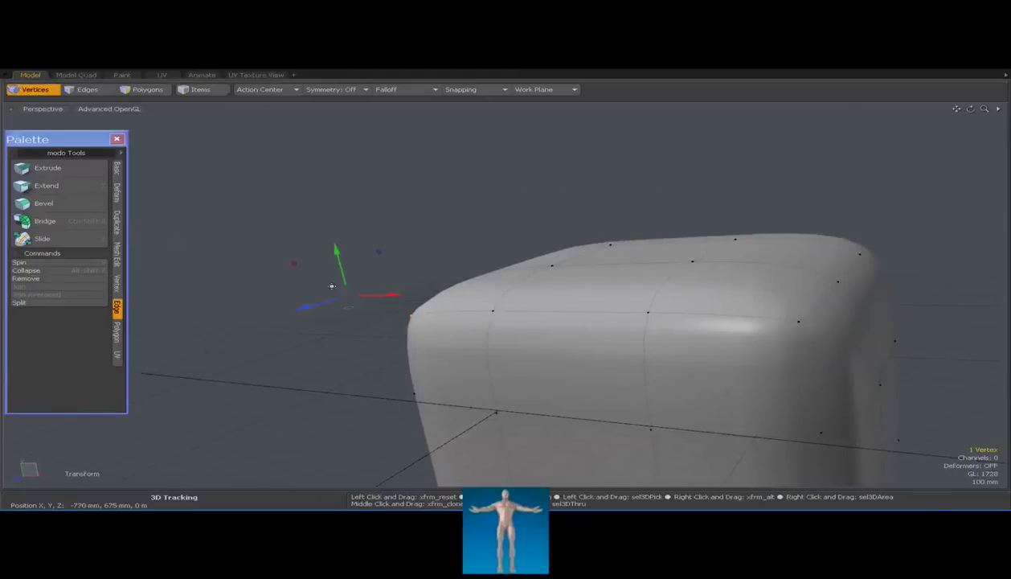
{"action": "left_click_drag", "start_coordinate": [282, 265], "coordinate": [300, 90]}
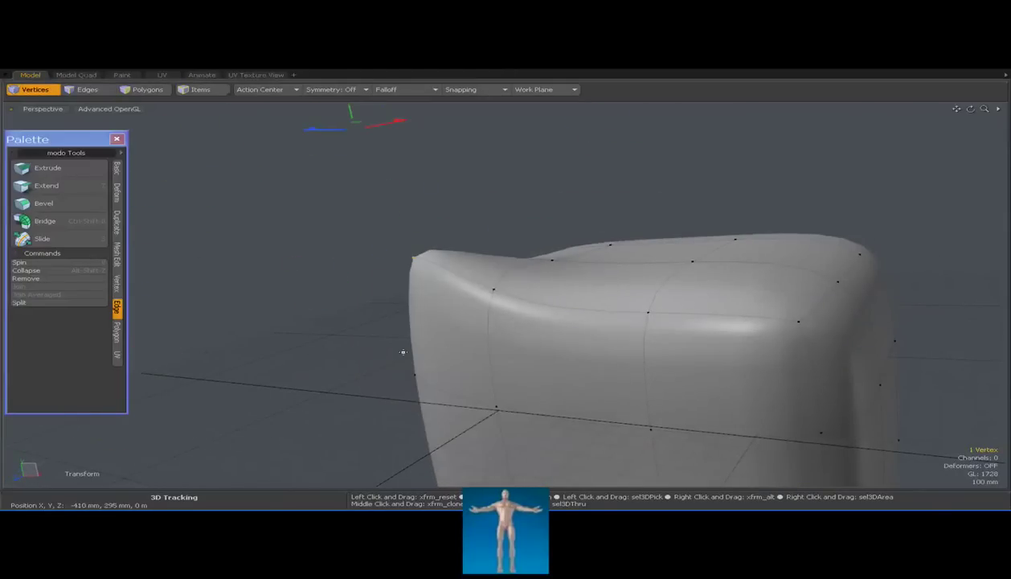
{"action": "left_click_drag", "start_coordinate": [401, 287], "coordinate": [447, 295], "text": "alt"}
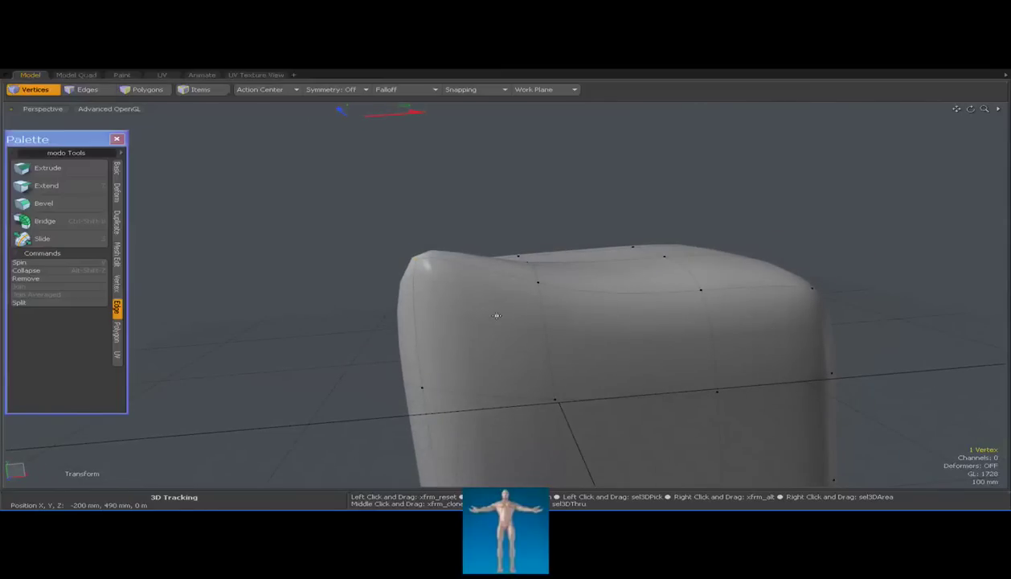
Step: Undo the corner vertex move, clear the vertex selection and bring the whole smoothed cube into view
{"action": "key", "text": "ctrl+z"}
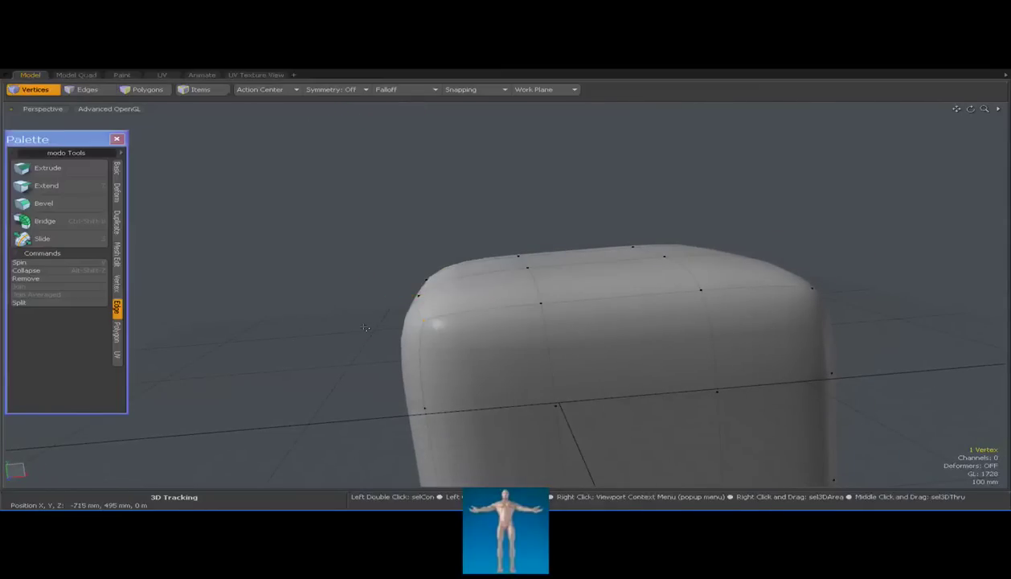
{"action": "left_click_drag", "start_coordinate": [474, 340], "coordinate": [586, 314], "text": "alt"}
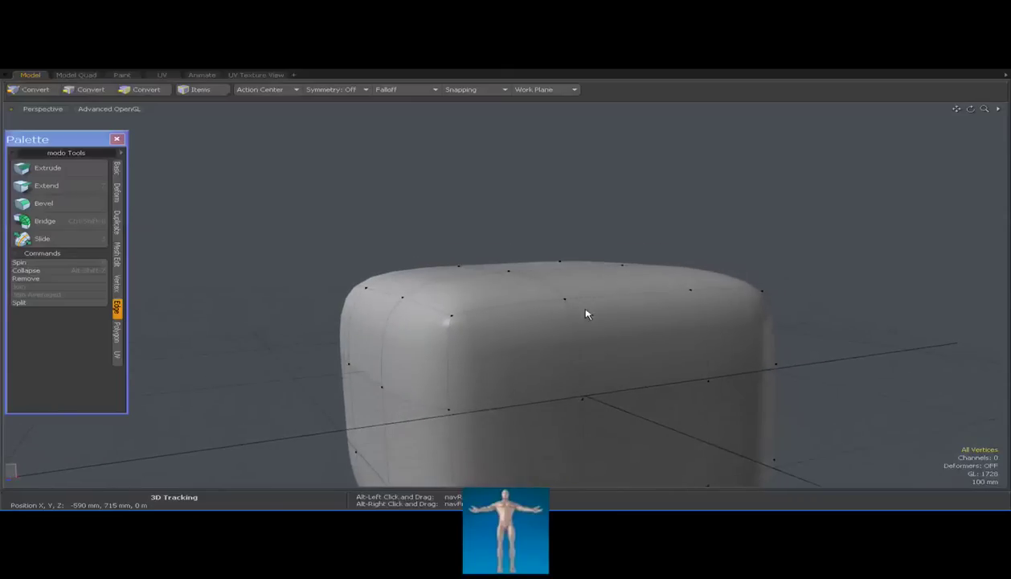
{"action": "left_click_drag", "start_coordinate": [466, 381], "coordinate": [495, 374], "text": "alt"}
{"action": "left_click_drag", "start_coordinate": [475, 334], "coordinate": [466, 273], "text": "alt"}
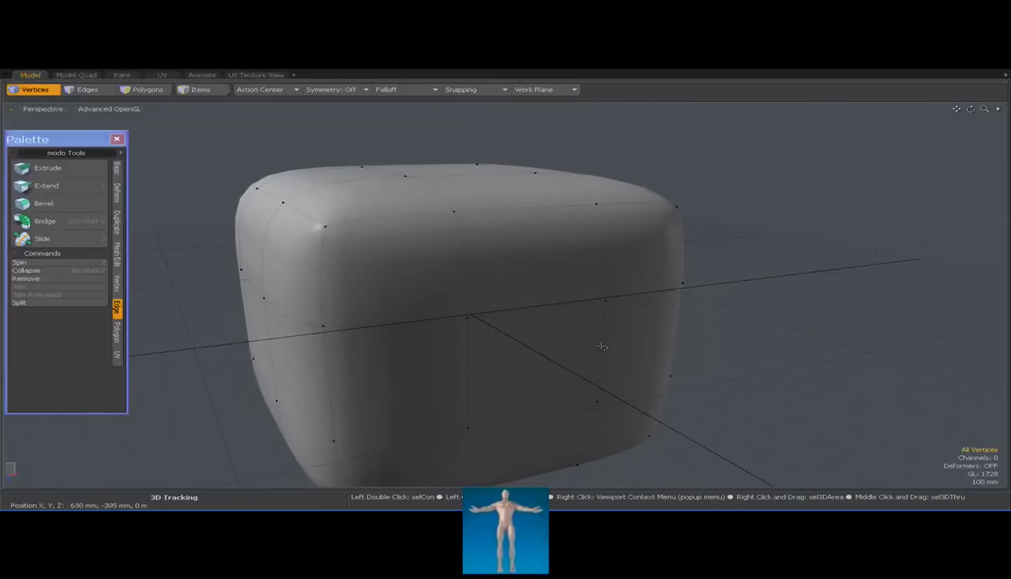
{"action": "mouse_move", "coordinate": [884, 508]}
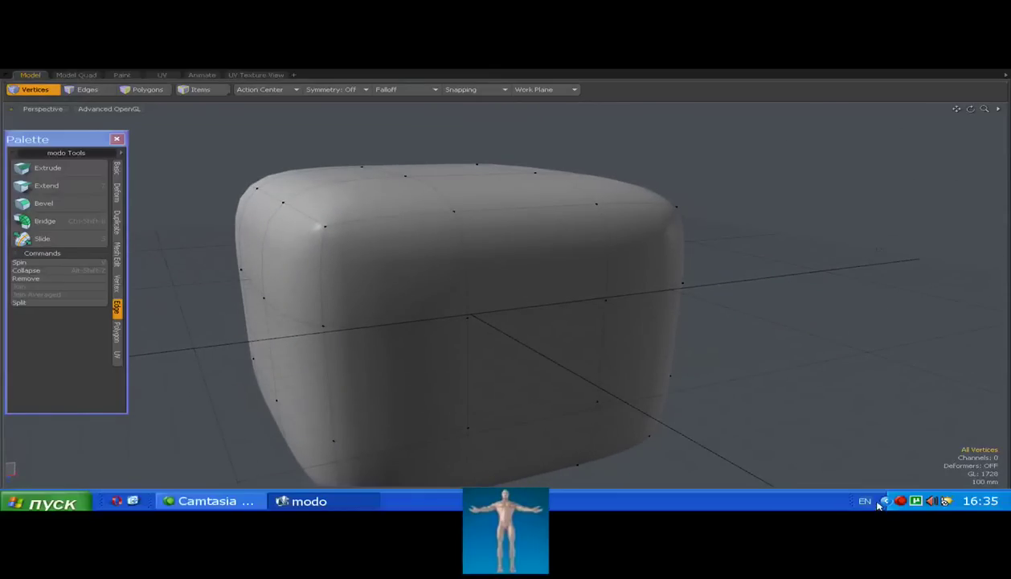